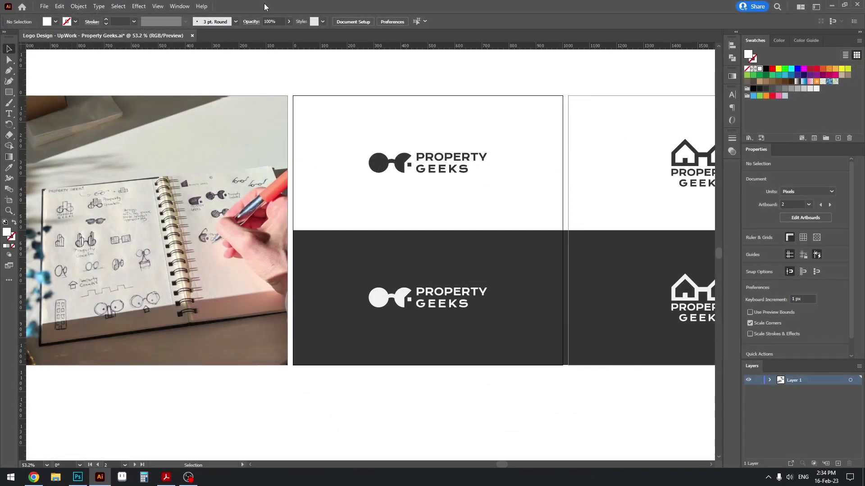
Step: Look over the full row of Property Geeks artboards, from the notebook sketch photo to the THANK YOU artboard
drag(355, 322, 393, 291)
scroll(393, 291, down, 2)
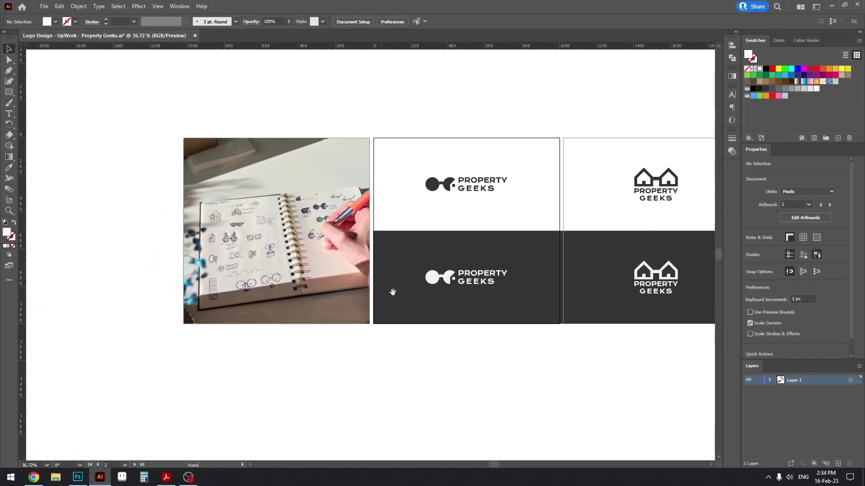
scroll(392, 292, right, 10)
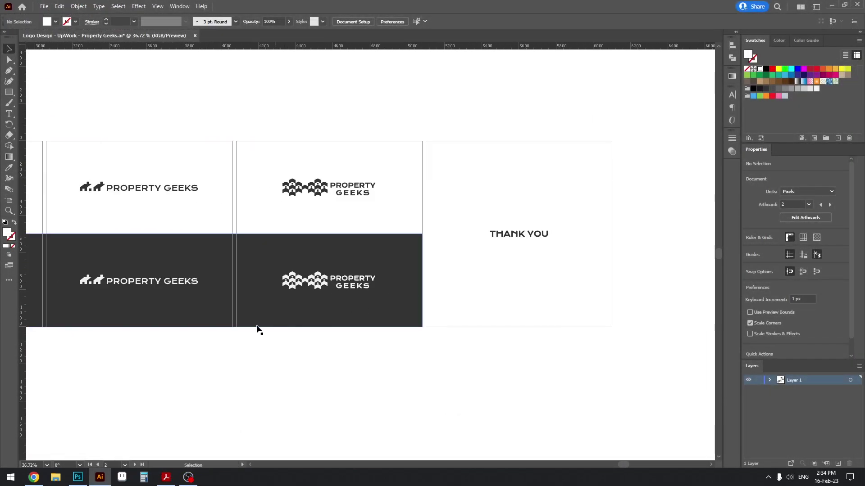
scroll(162, 339, left, 4)
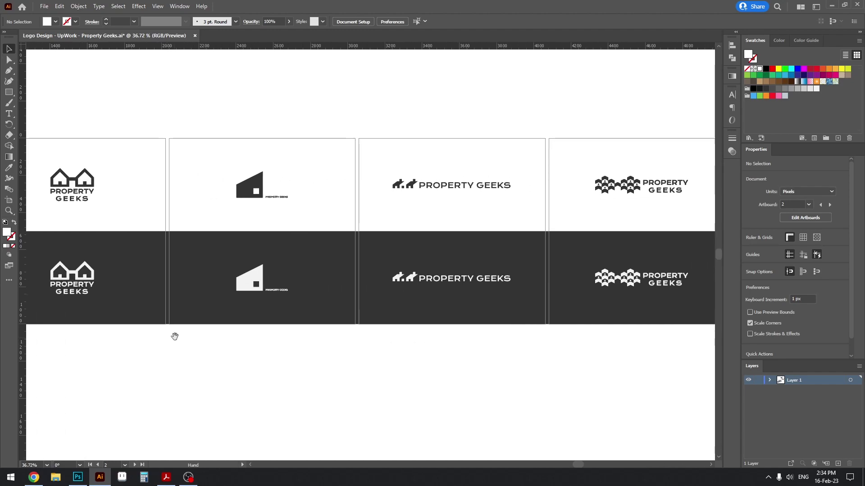
drag(174, 337, 456, 336)
drag(287, 345, 331, 364)
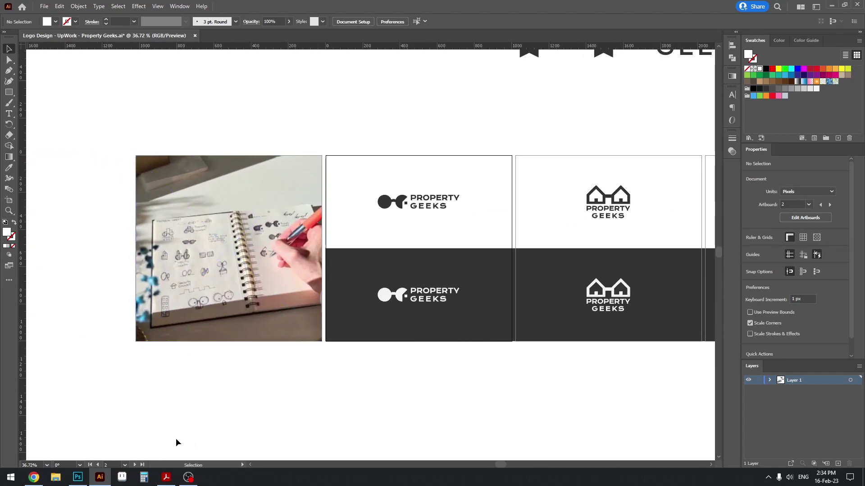
key(space)
scroll(387, 351, right, 7)
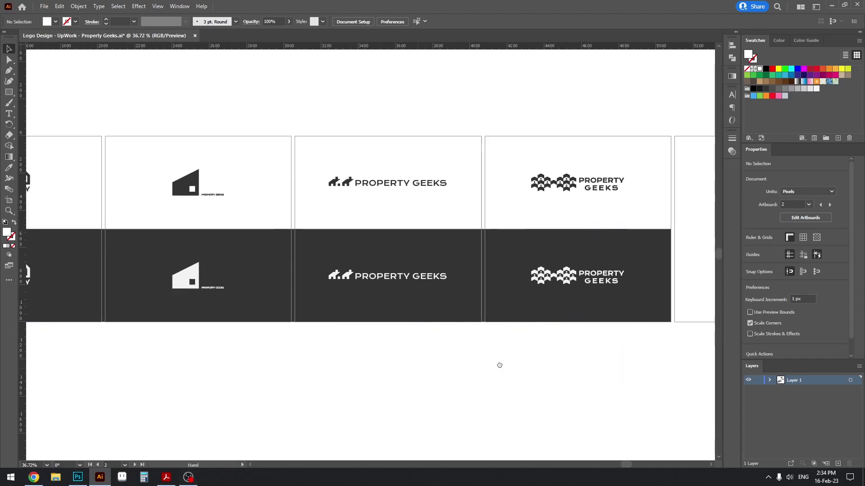
scroll(499, 365, left, 7)
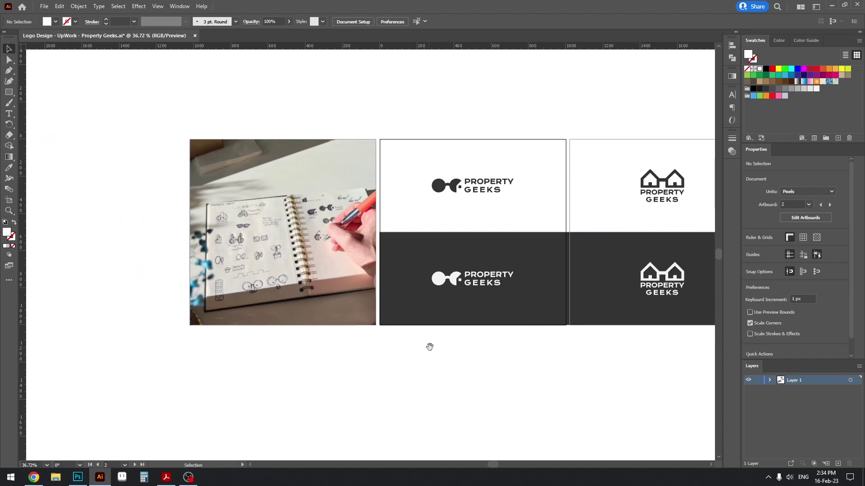
Step: Review the light and dark versions of each logo concept, from the round glasses to the clustered houses
drag(430, 346, 322, 342)
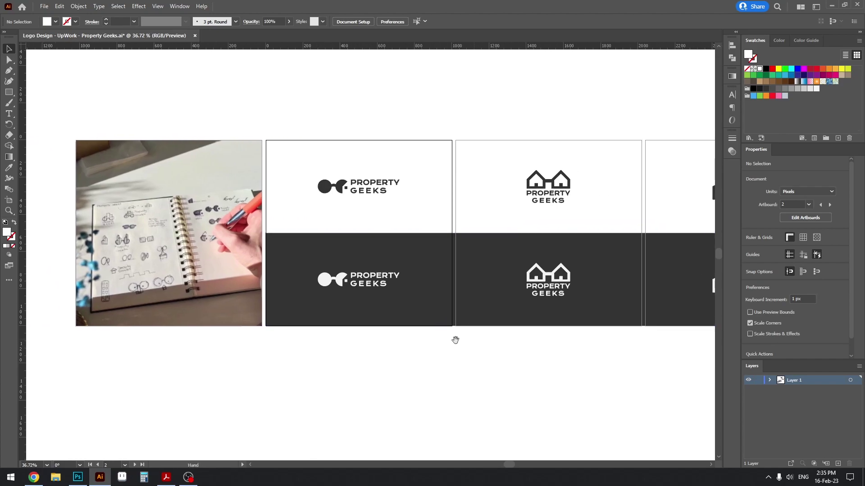
drag(455, 341, 316, 340)
drag(568, 332, 376, 327)
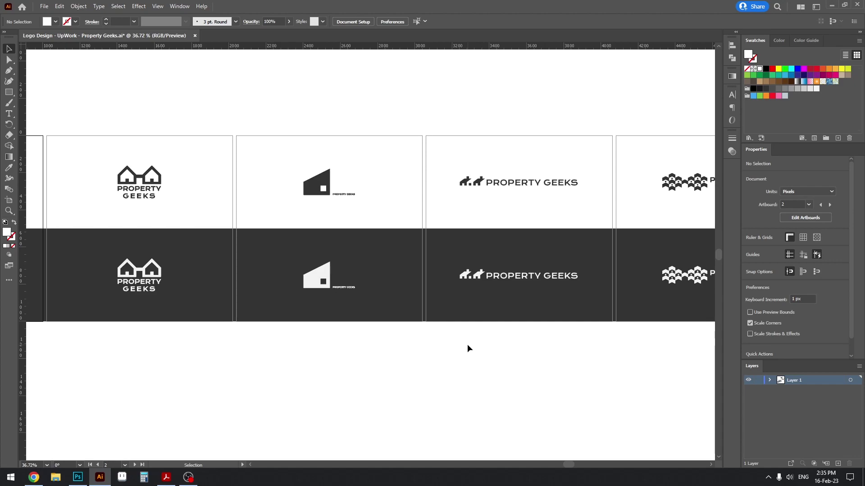
drag(380, 312, 327, 294)
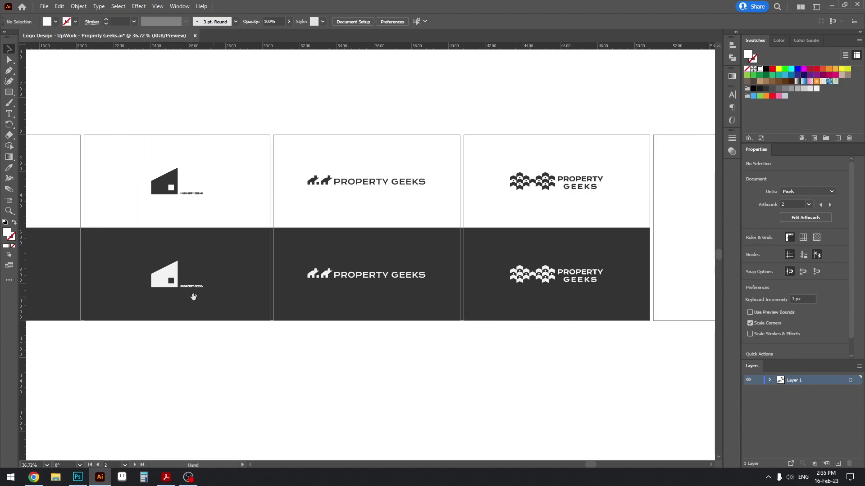
drag(194, 296, 468, 305)
mouse_move(93, 333)
mouse_down()
mouse_move(199, 328)
mouse_move(93, 323)
mouse_up()
drag(572, 320, 250, 321)
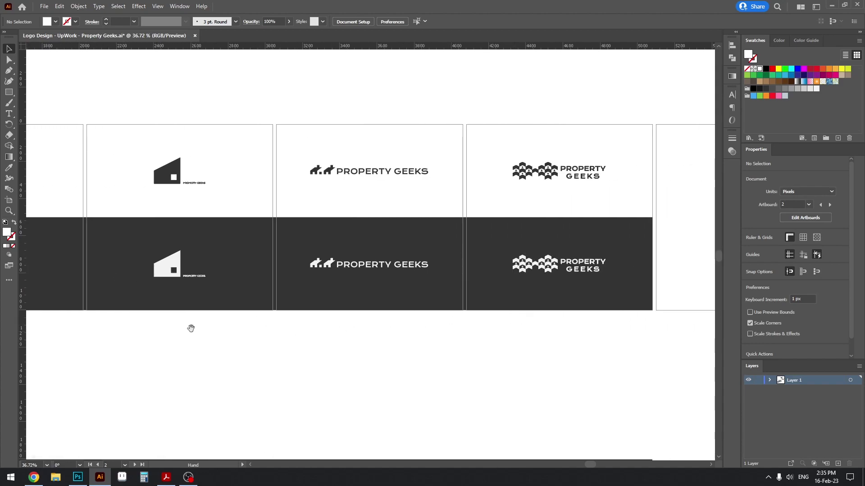
drag(154, 323, 303, 329)
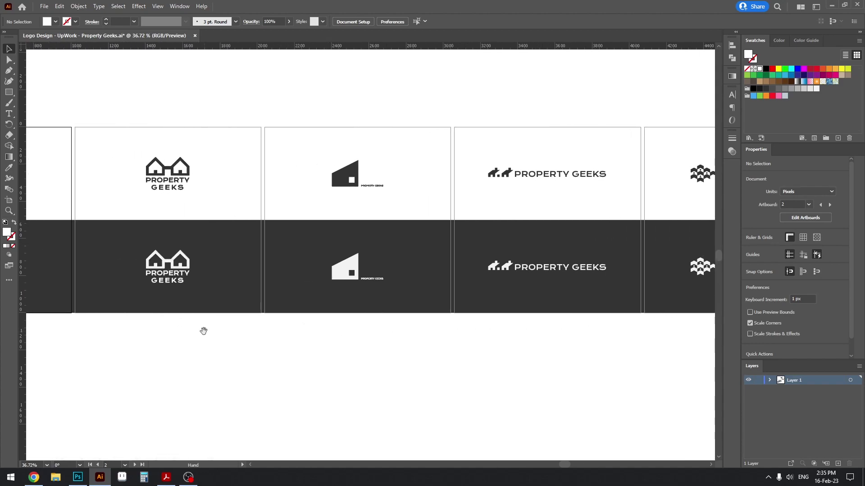
drag(212, 329, 372, 338)
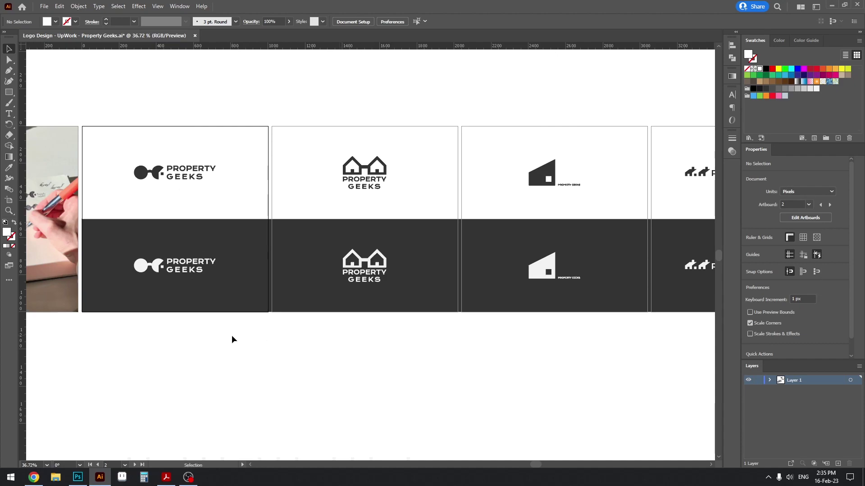
Step: Examine the last logo concepts in the row, and return to the notebook sketch photo
drag(526, 300, 171, 295)
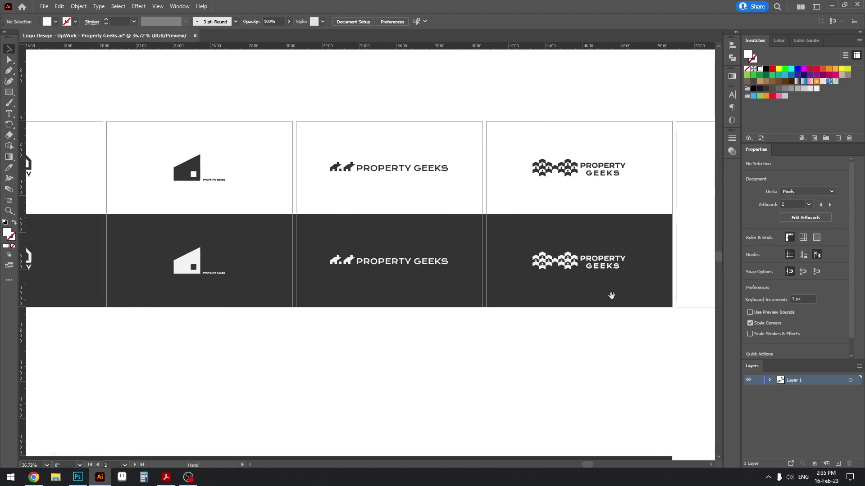
drag(637, 289, 498, 309)
drag(152, 351, 315, 350)
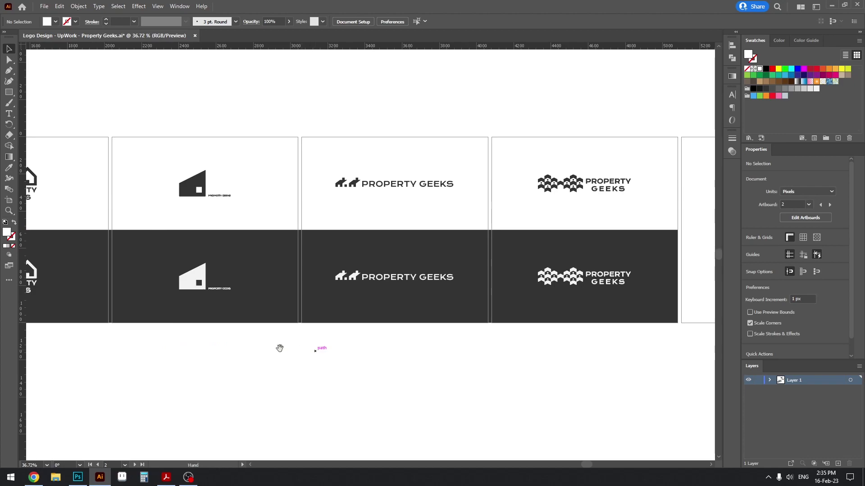
drag(120, 333, 347, 330)
drag(177, 349, 372, 343)
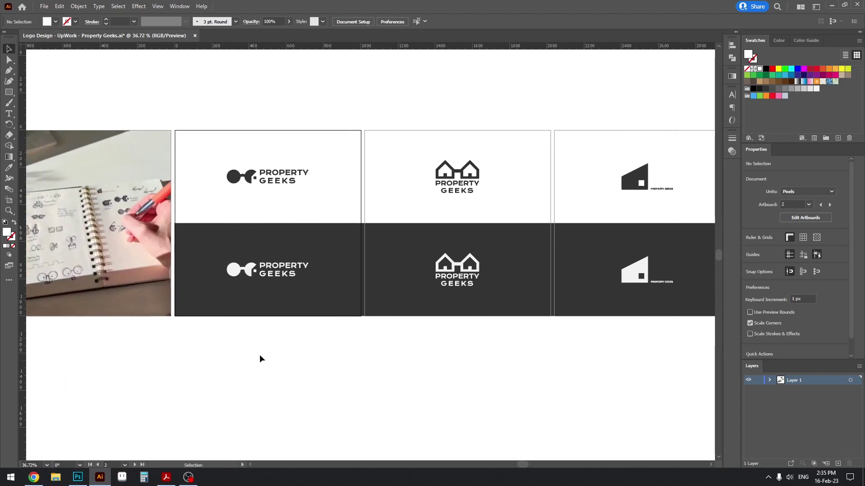
drag(221, 323, 286, 341)
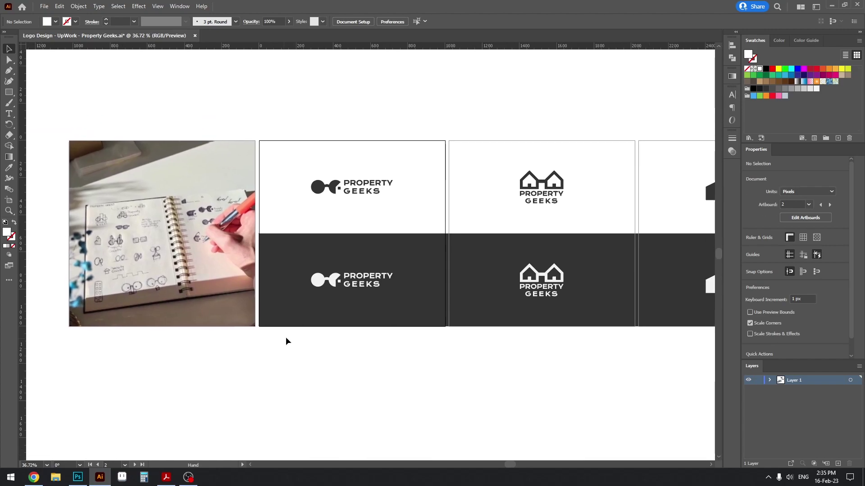
drag(212, 362, 283, 367)
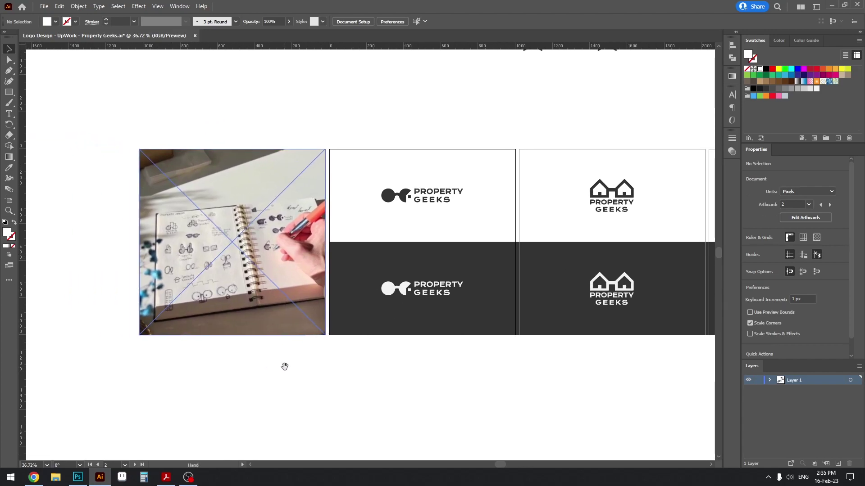
drag(234, 302, 240, 302)
click(240, 302)
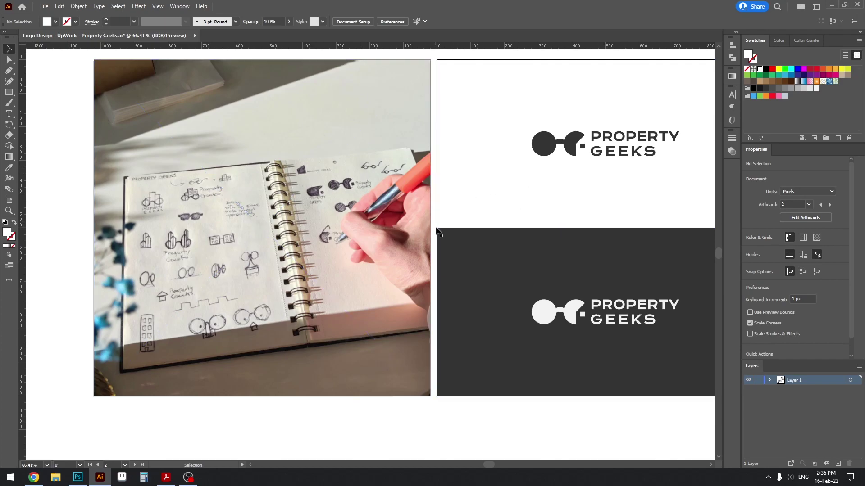
Step: Examine the notebook sketches close up and compare them with the round-glasses logo on the neighbouring artboard
drag(241, 238, 262, 234)
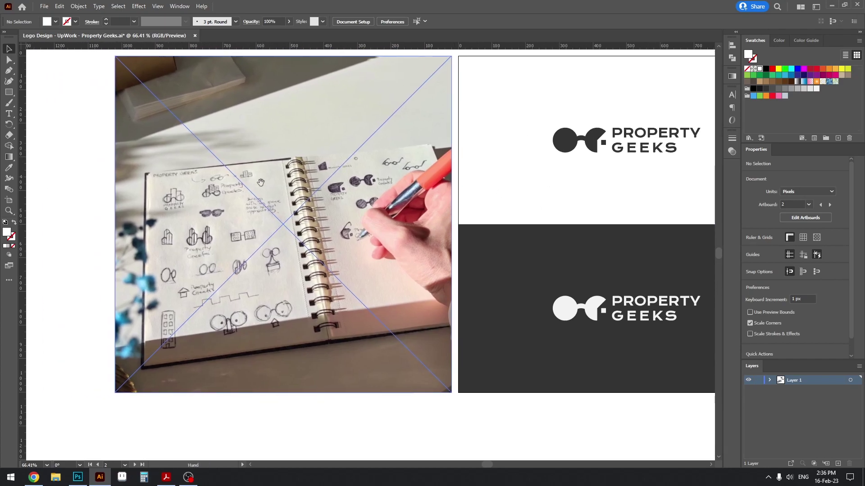
drag(327, 225, 274, 277)
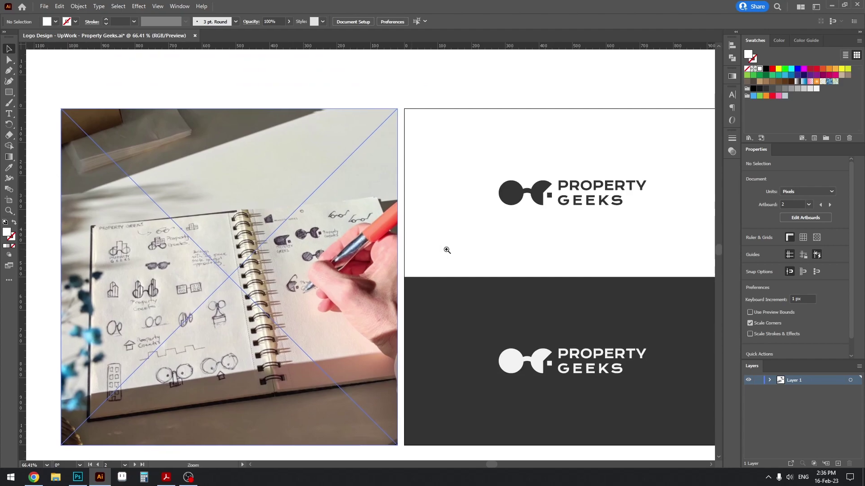
drag(473, 224, 318, 218)
drag(158, 224, 332, 224)
drag(218, 228, 163, 240)
drag(412, 242, 129, 227)
drag(347, 256, 302, 224)
drag(355, 207, 379, 205)
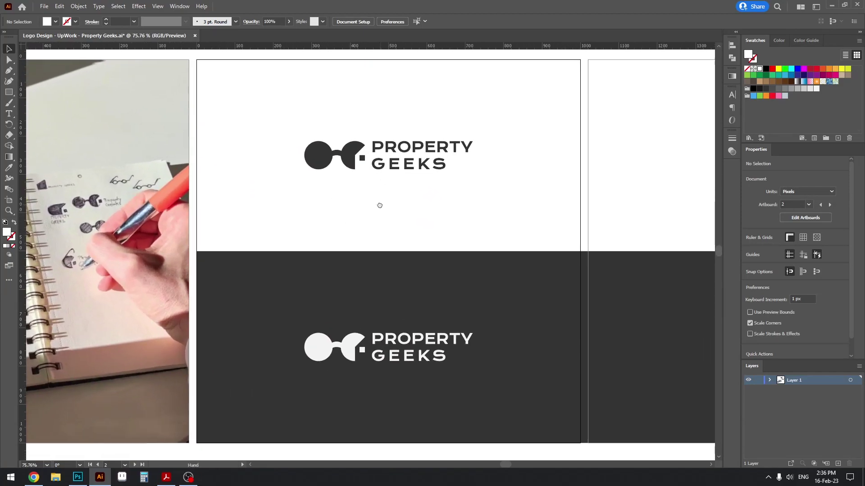
Step: Compare the round-glasses logo with the other concepts along the artboard row, ending back at the sketch photo
drag(438, 187, 318, 199)
drag(478, 188, 358, 188)
drag(502, 203, 215, 203)
scroll(379, 201, right, 6)
scroll(333, 222, up, 1)
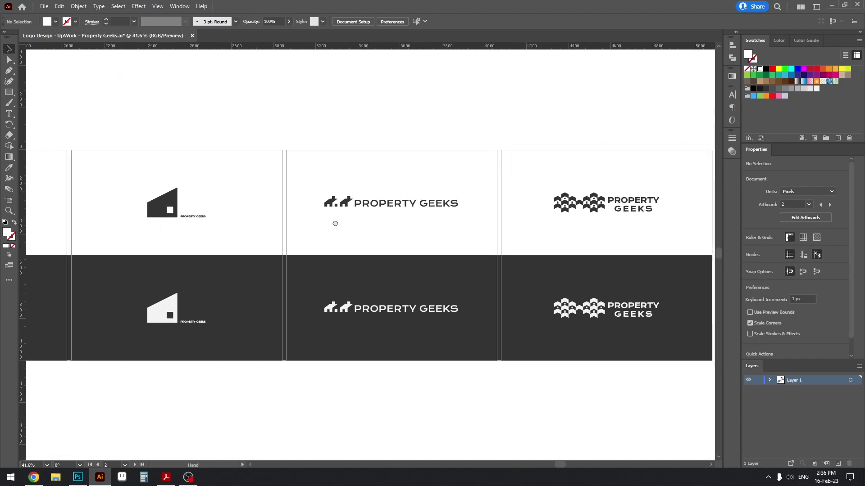
scroll(280, 227, left, 5)
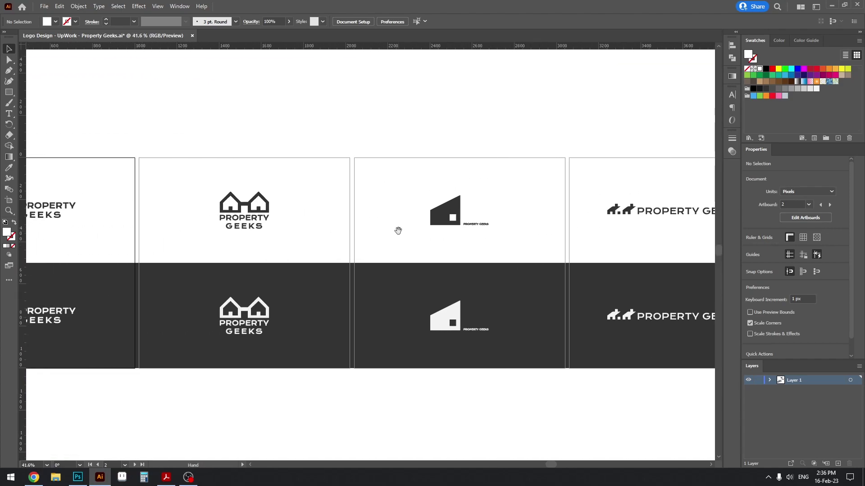
drag(146, 215, 388, 210)
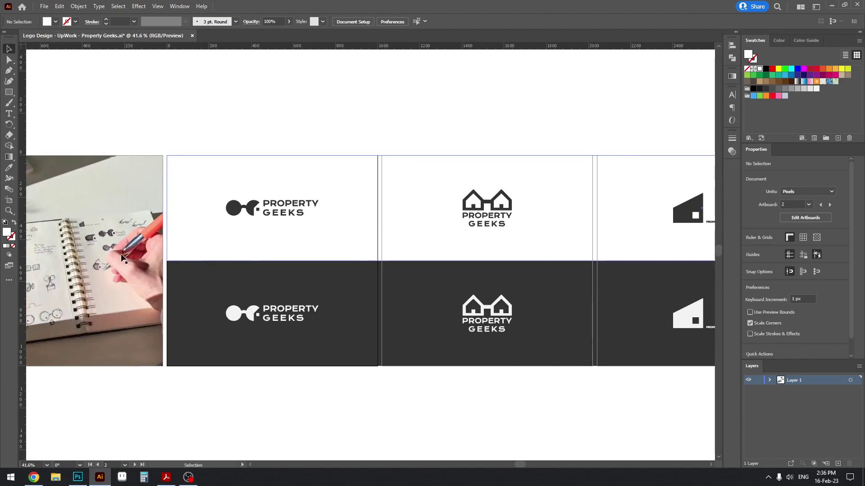
scroll(186, 268, left, 3)
Step: Examine the double-house, slanted-building and horizontal PROPERTY GEEKS logo concepts at a closer view
drag(186, 269, 257, 252)
drag(443, 239, 193, 228)
drag(553, 239, 236, 234)
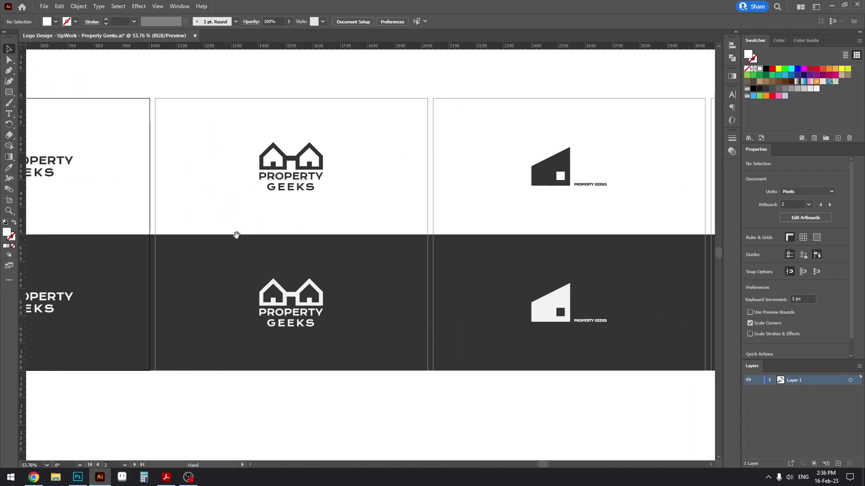
drag(451, 220, 319, 237)
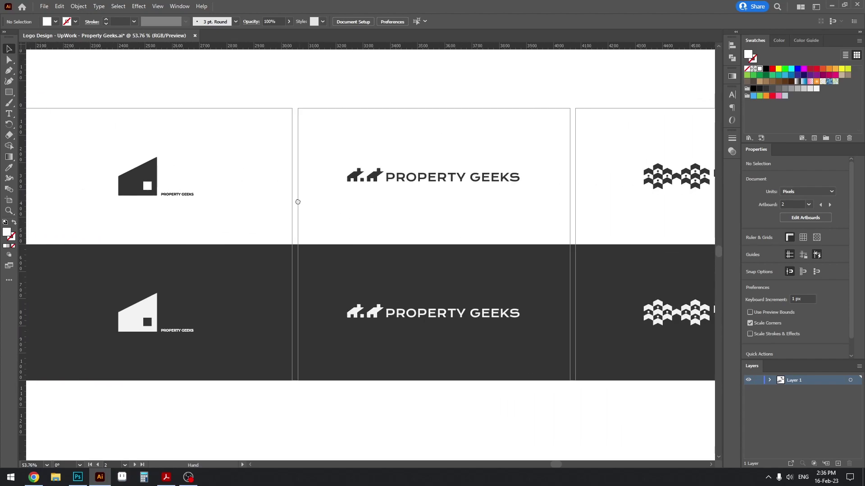
scroll(297, 199, right, 2)
scroll(416, 205, right, 2)
scroll(416, 205, left, 11)
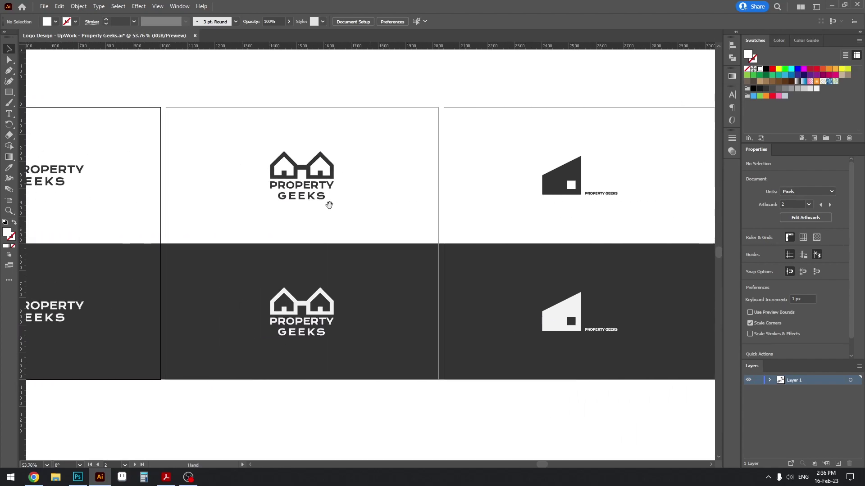
scroll(479, 218, right, 5)
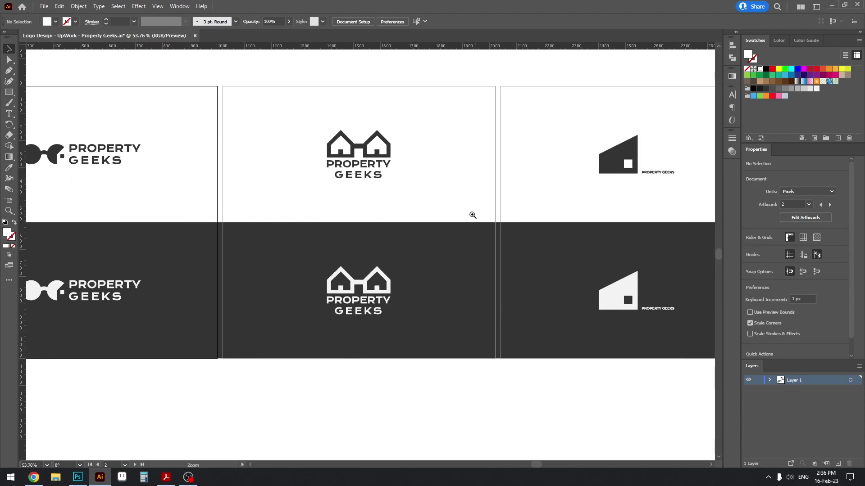
scroll(286, 235, down, 2)
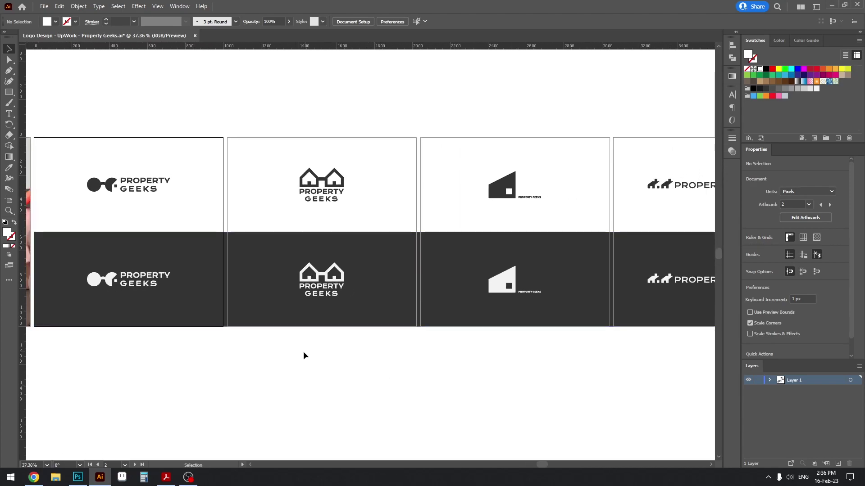
Step: Compare the hand-drawn glasses sketches in the notebook with the finished round-glasses and double-house logos
scroll(218, 362, left, 2)
drag(211, 350, 310, 352)
scroll(285, 297, up, 3)
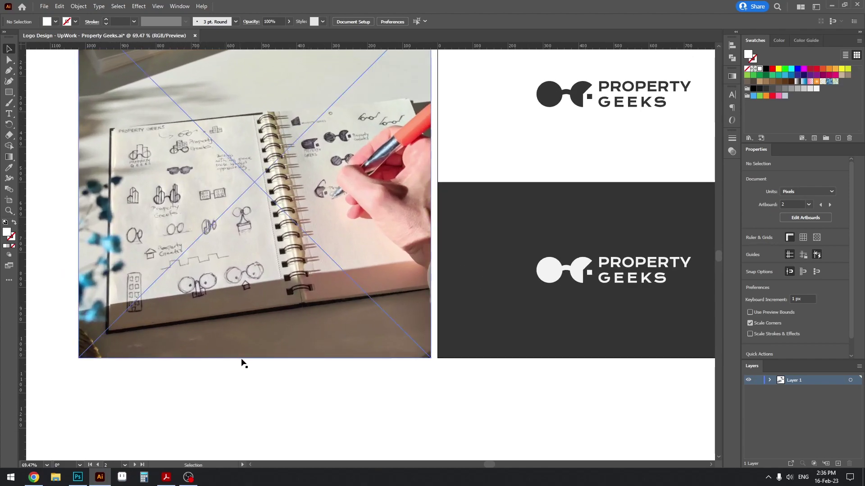
drag(316, 354, 290, 367)
scroll(303, 345, down, 3)
drag(385, 347, 239, 343)
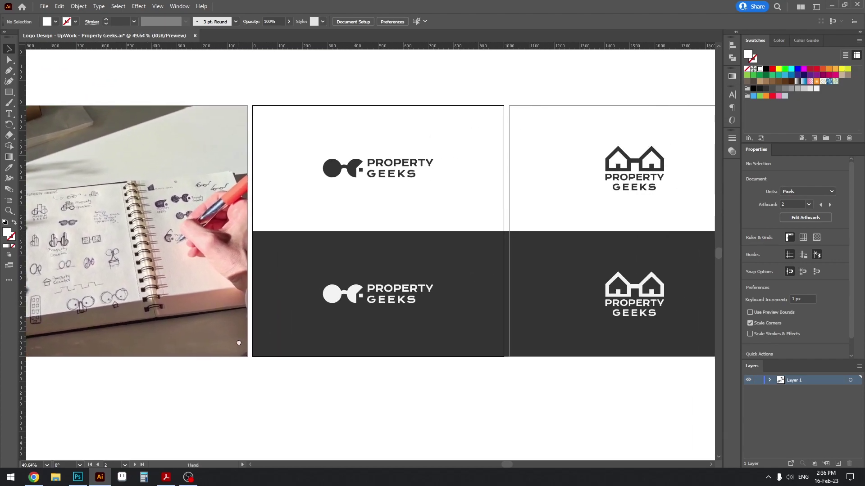
drag(420, 265, 515, 264)
drag(239, 276, 329, 278)
scroll(257, 203, up, 4)
scroll(229, 228, right, 2)
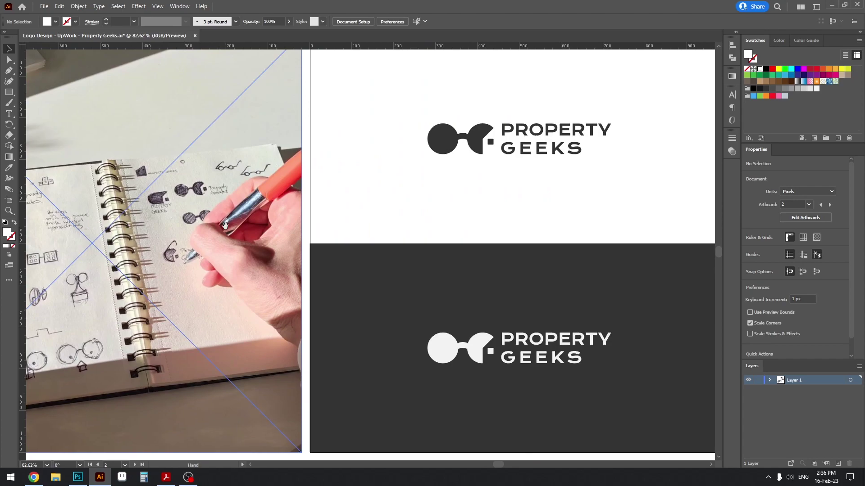
scroll(496, 224, down, 4)
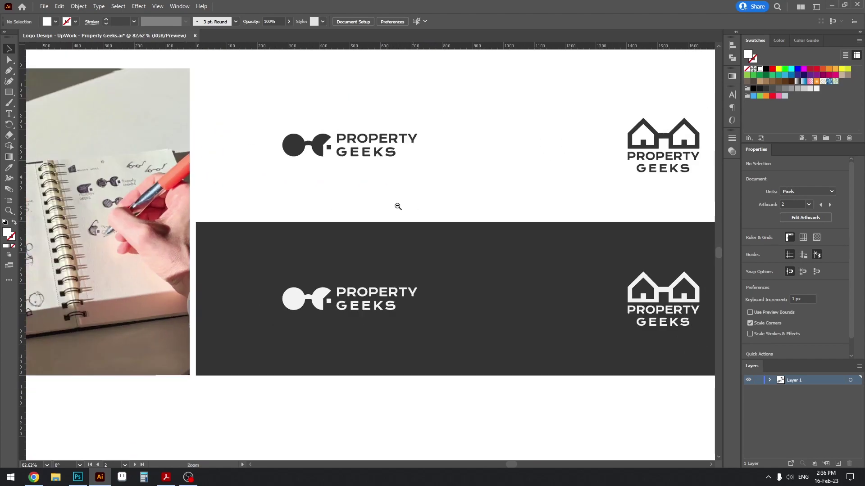
drag(465, 254, 278, 260)
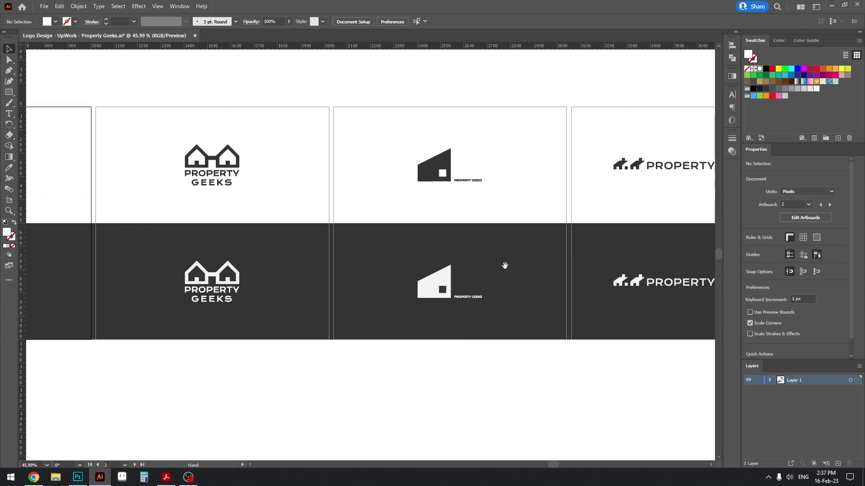
drag(504, 266, 303, 256)
scroll(256, 247, left, 2)
scroll(270, 257, left, 3)
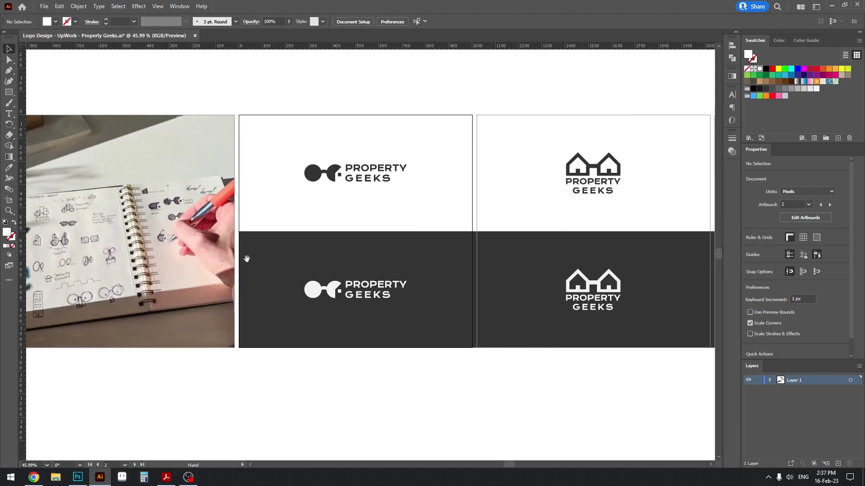
Step: Examine the notebook sketch photo as the opening artboard, alongside the neighbouring round-glasses logo on light and dark backgrounds
scroll(281, 261, up, 2)
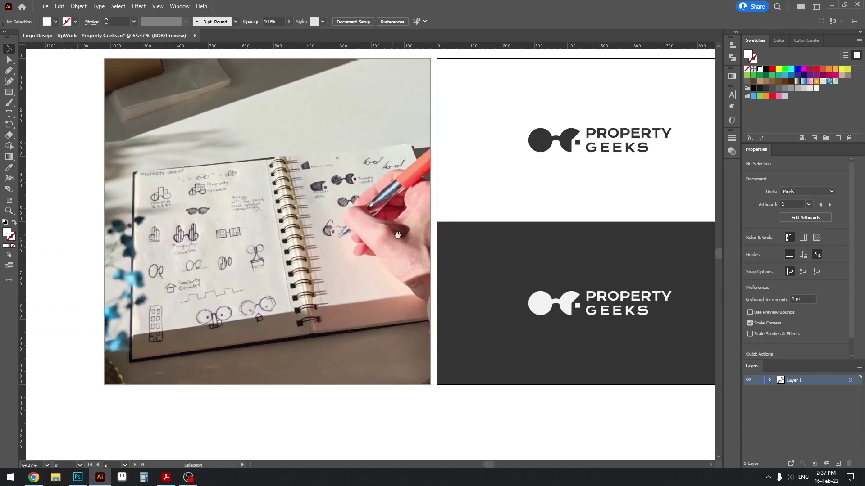
drag(399, 233, 372, 235)
scroll(436, 205, down, 3)
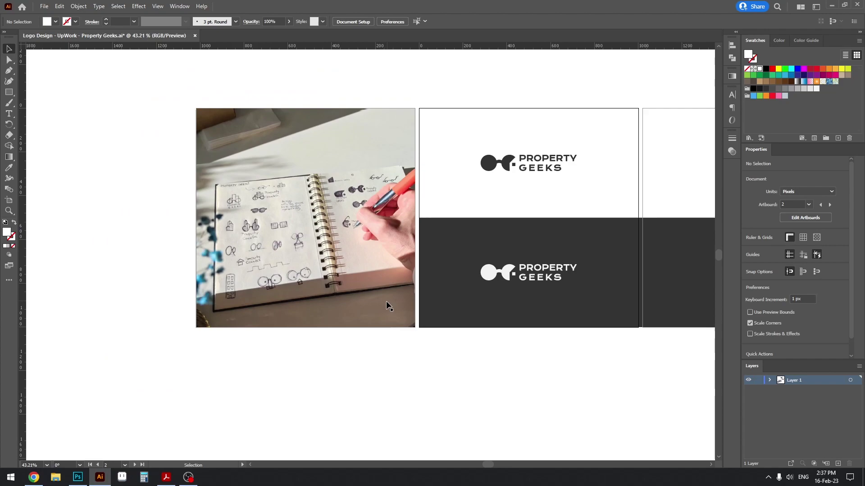
drag(412, 325, 389, 336)
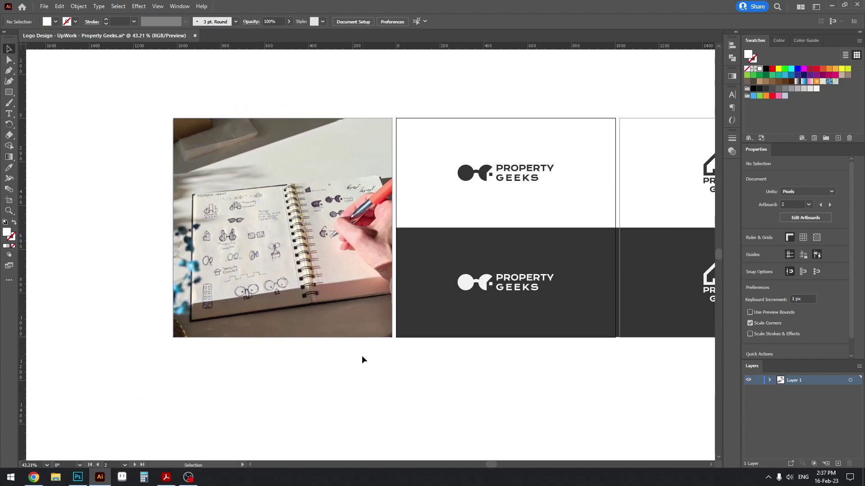
drag(290, 358, 324, 401)
ctrl+click(314, 359)
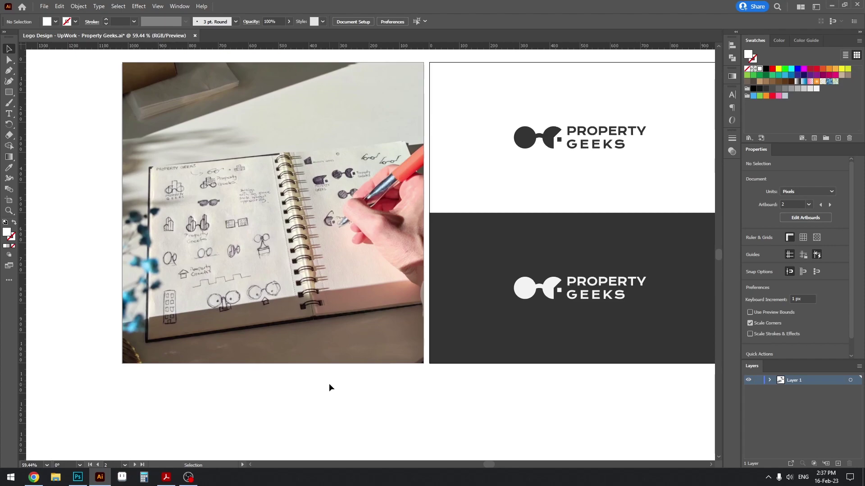
drag(464, 378, 425, 390)
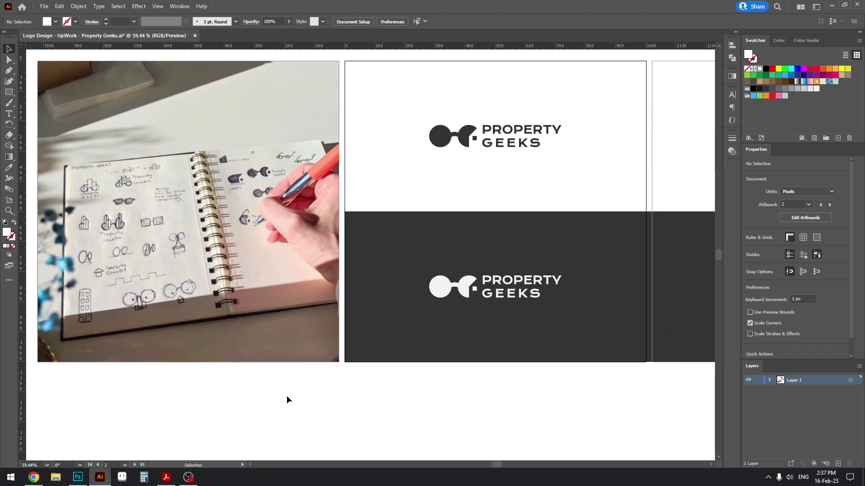
drag(287, 396, 345, 397)
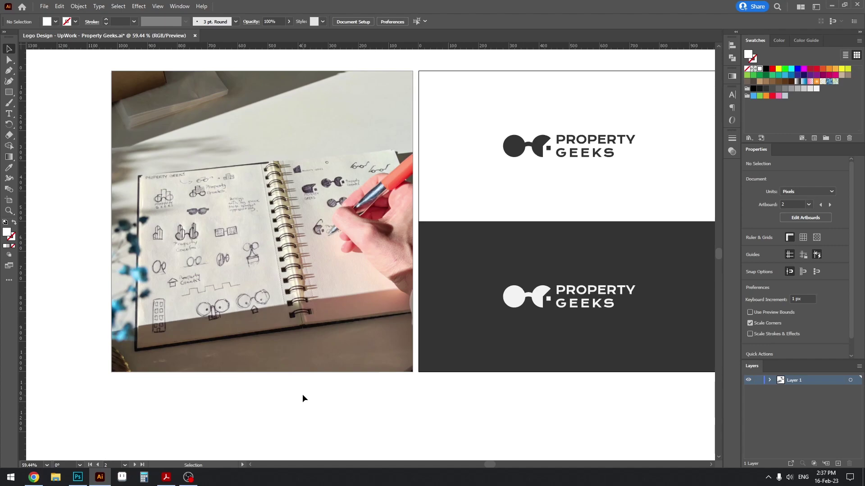
drag(477, 332, 353, 329)
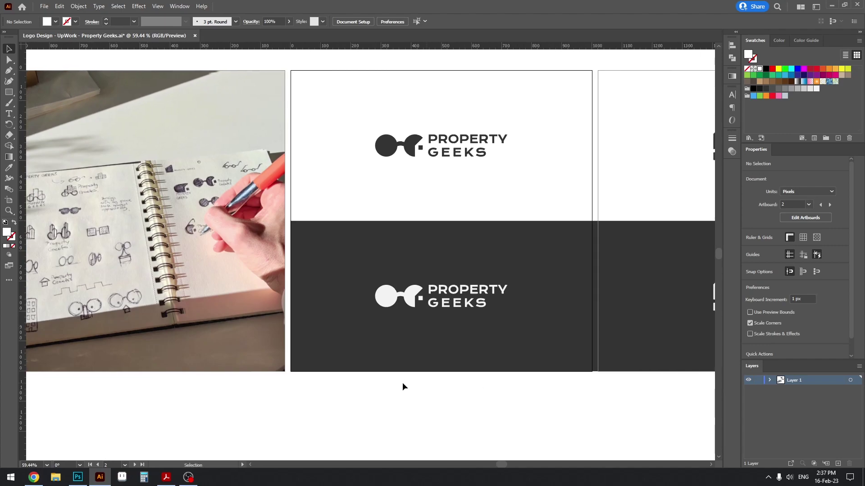
drag(301, 390, 373, 394)
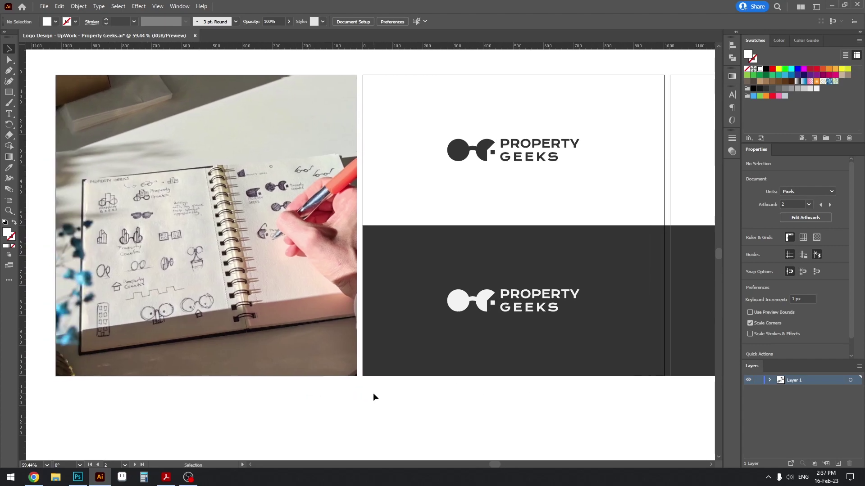
key(space)
key(space)
scroll(325, 358, down, 3)
drag(325, 358, 323, 356)
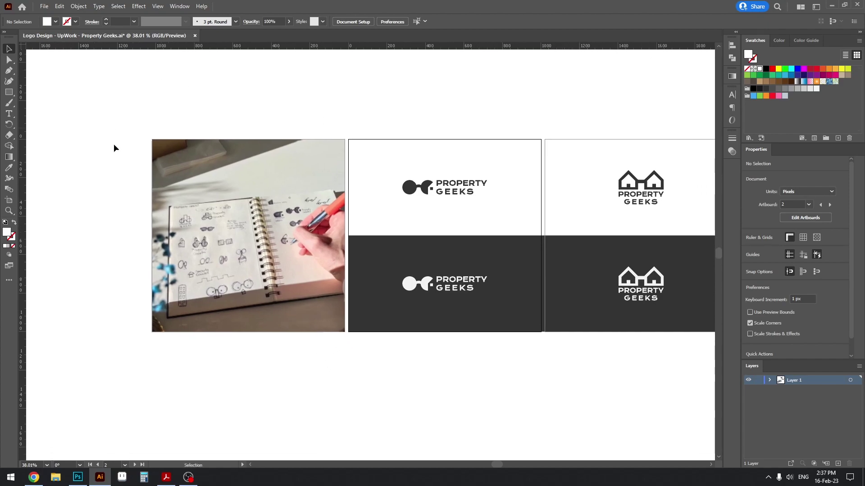
Step: Create a new 1000 x 1000 px RGB document with 7 artboards
click(44, 7)
click(49, 14)
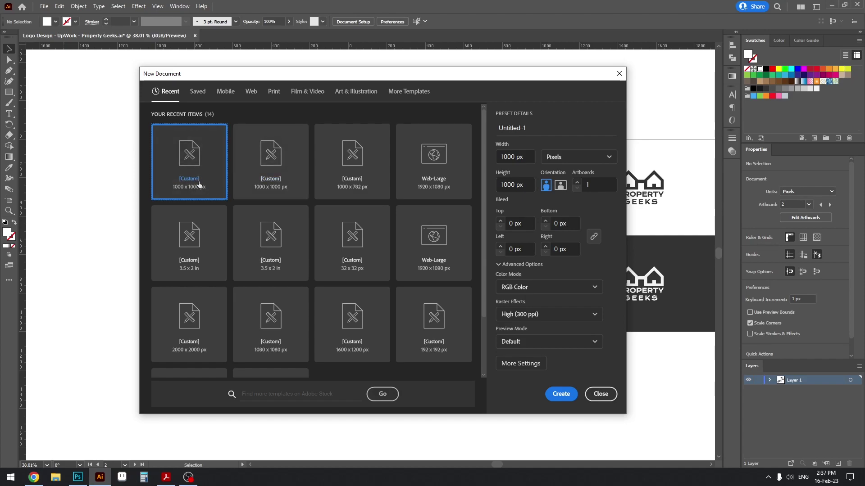
click(594, 183)
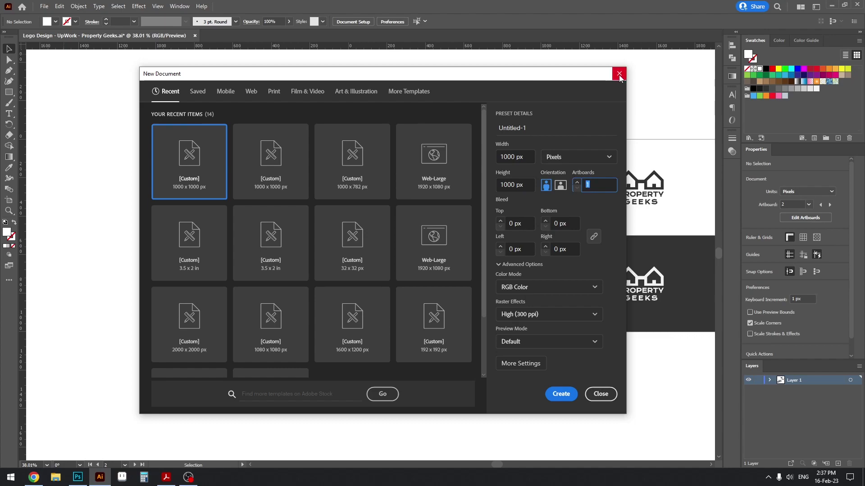
text(7)
double_click(592, 184)
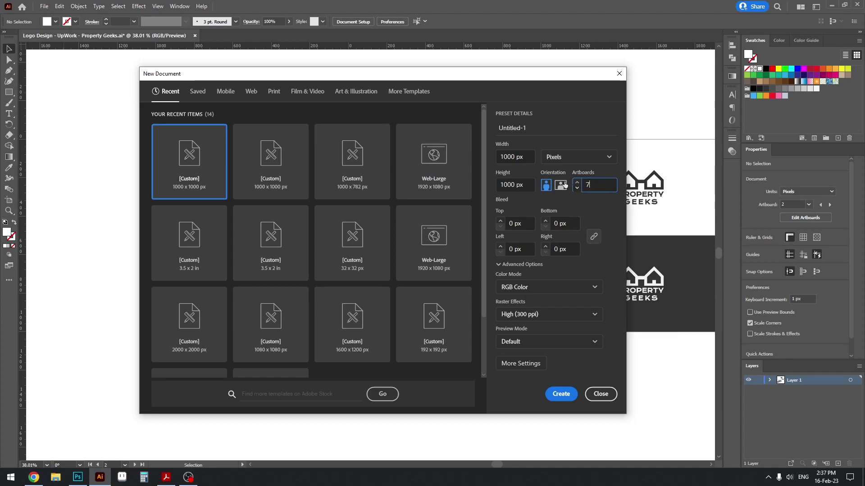
click(561, 394)
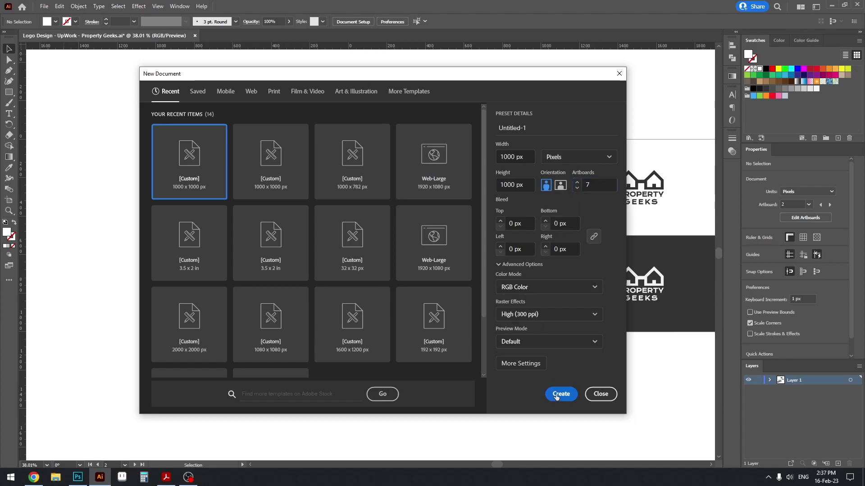
drag(395, 161, 368, 203)
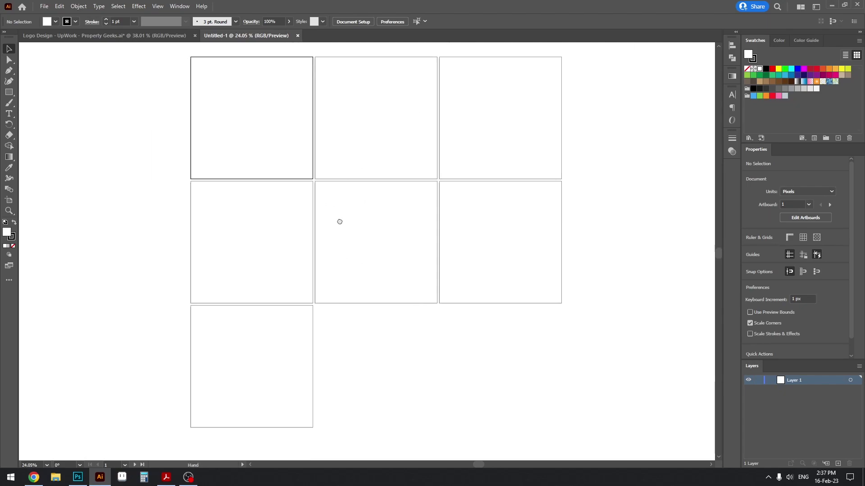
drag(339, 222, 340, 221)
Step: Compare the blank artboards with the finished Property Geeks presentation, from the logo concepts through to the THANK YOU artboard
click(145, 37)
drag(457, 208, 184, 200)
drag(460, 232, 243, 256)
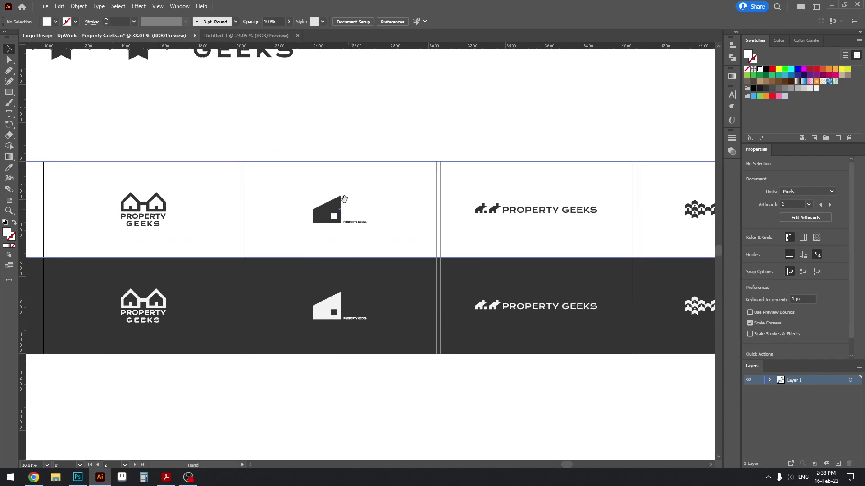
click(246, 35)
drag(340, 140, 320, 149)
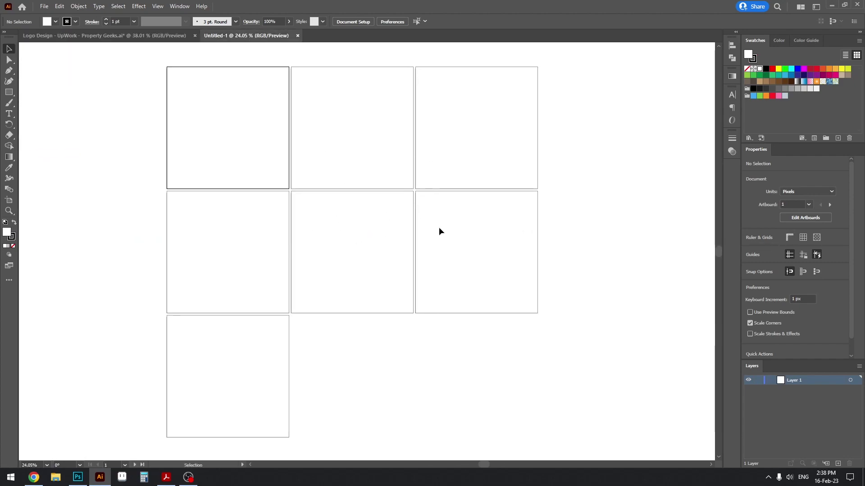
click(130, 36)
drag(563, 191, 271, 195)
drag(593, 183, 368, 186)
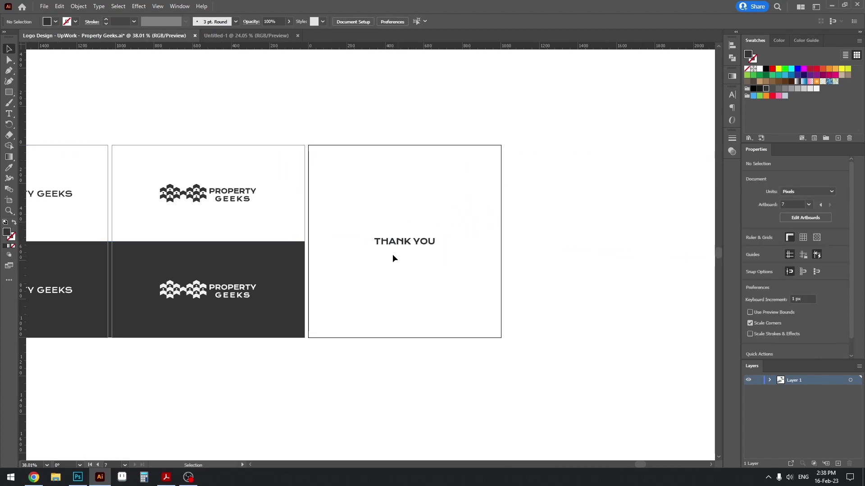
scroll(393, 253, up, 2)
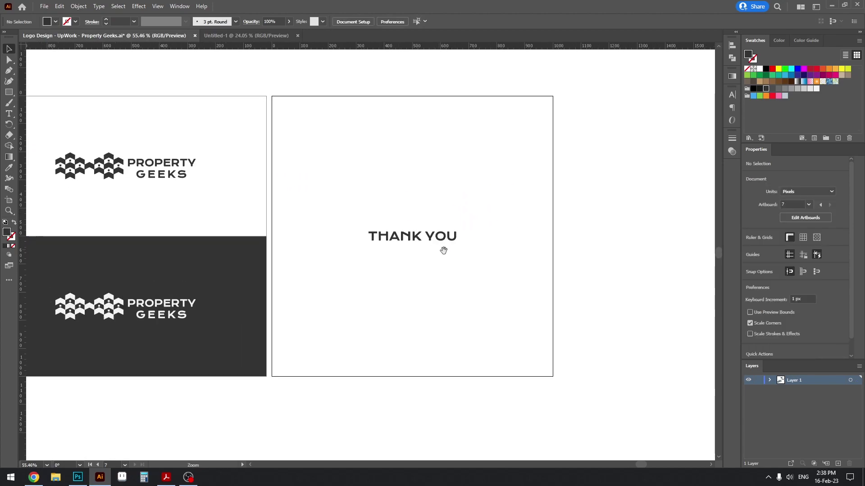
click(227, 36)
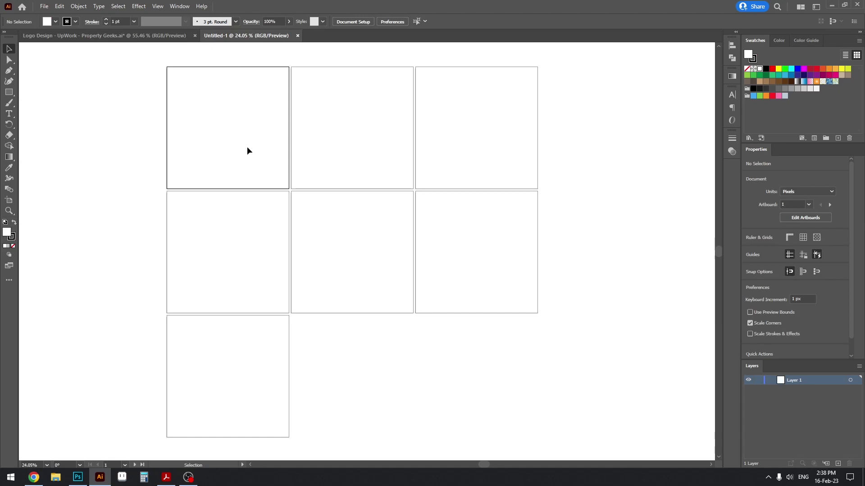
click(169, 36)
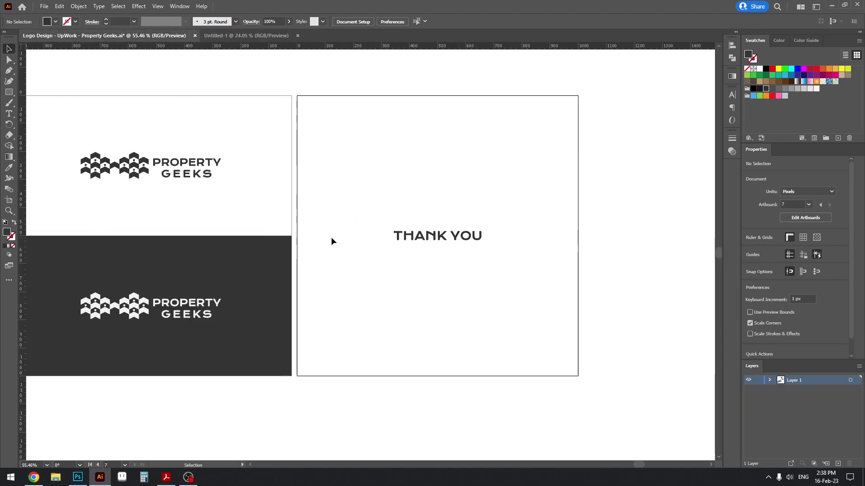
Step: Switch to the Property Geeks PDF in Acrobat Reader and compare the sketch photo page with the round-glasses logo page
click(166, 477)
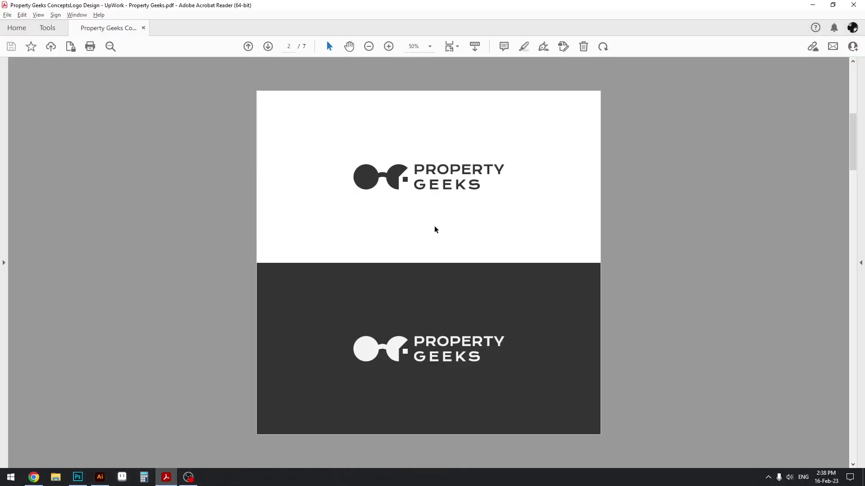
scroll(398, 227, up, 2)
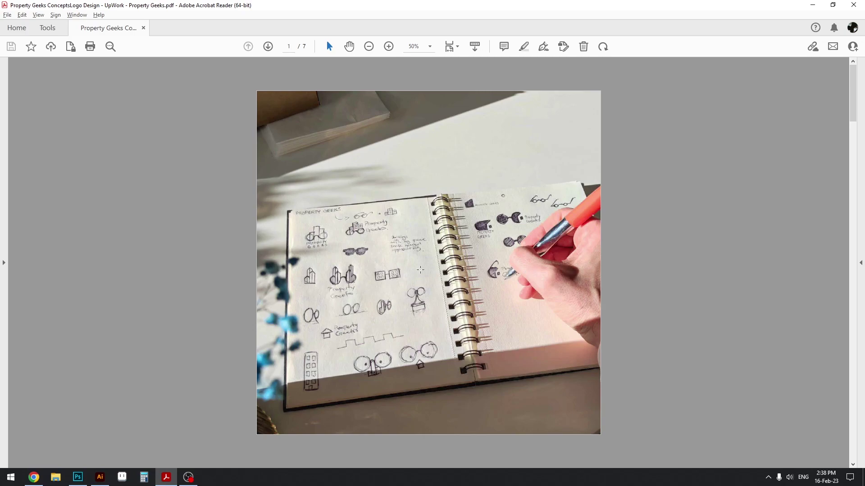
scroll(284, 279, down, 2)
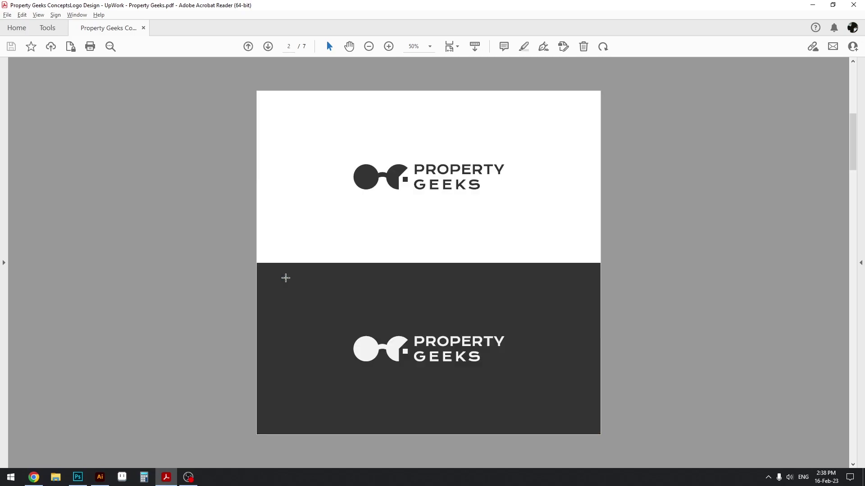
scroll(436, 139, up, 2)
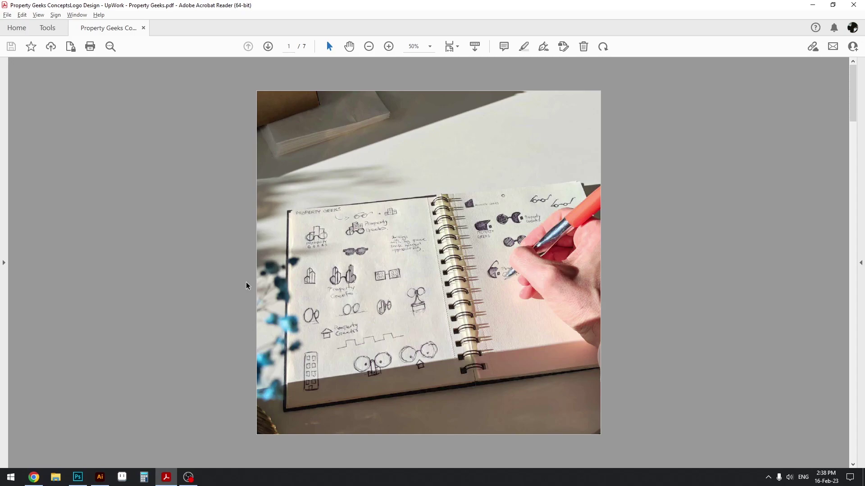
scroll(247, 278, down, 2)
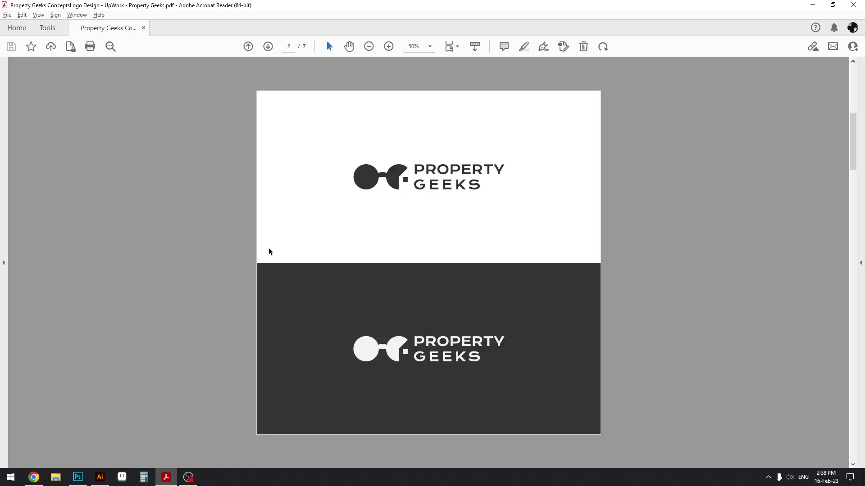
Step: Page through the remaining logo concepts in the PDF, from the double-house logo onward, and return to Illustrator
scroll(273, 260, down, 2)
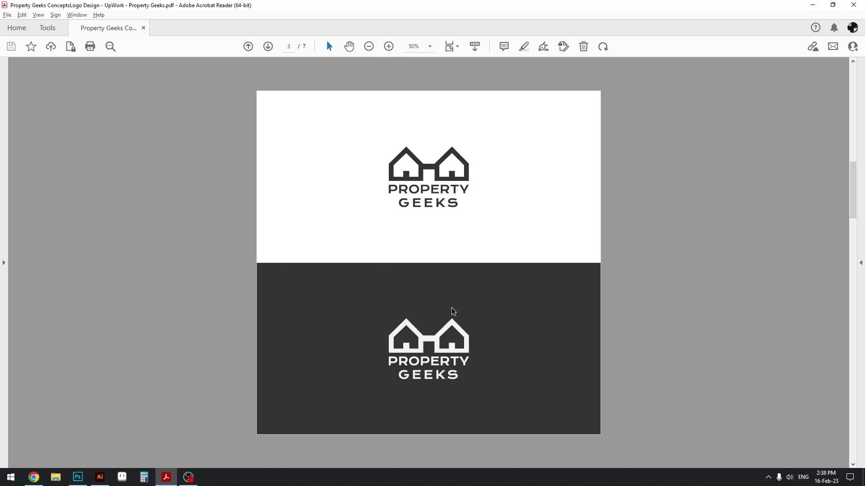
scroll(252, 289, down, 2)
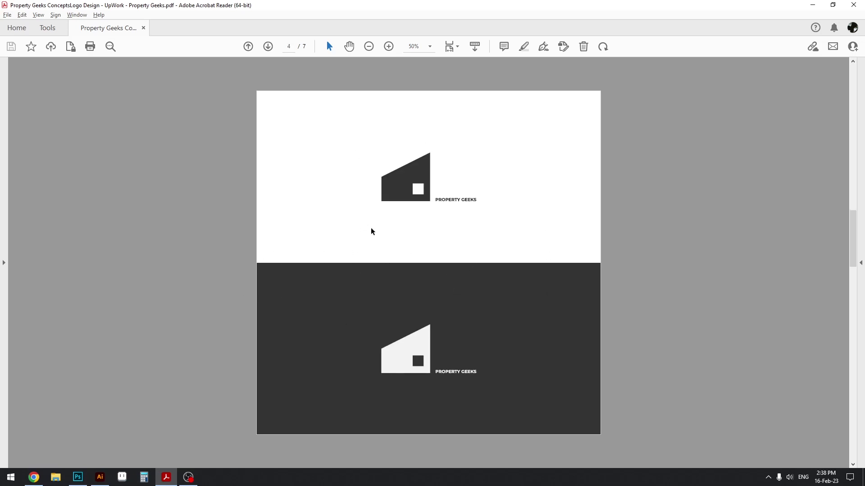
scroll(225, 279, down, 2)
scroll(243, 315, down, 2)
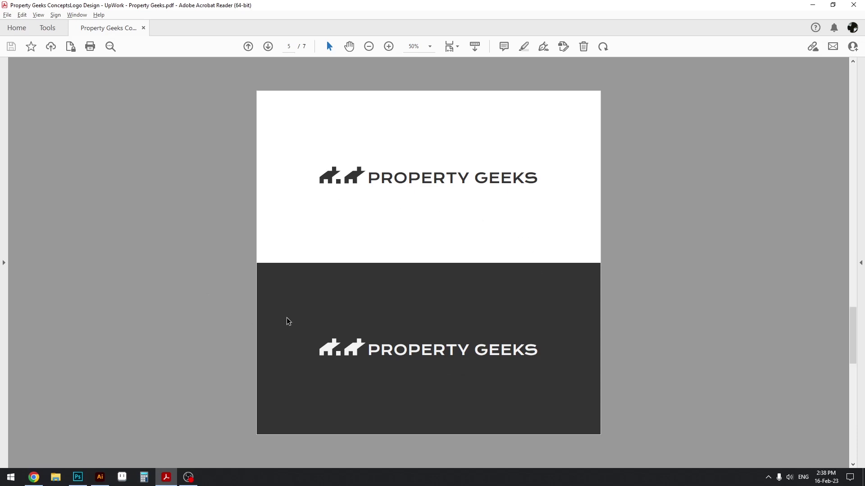
scroll(374, 239, down, 2)
scroll(401, 234, up, 2)
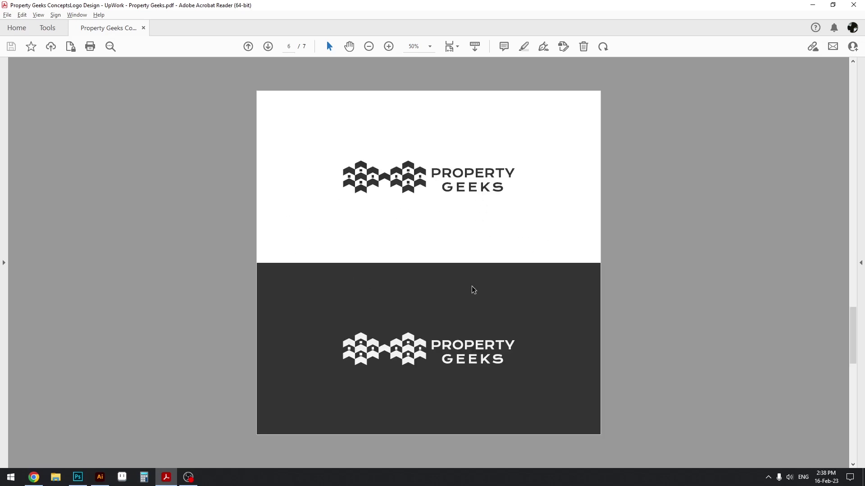
click(813, 4)
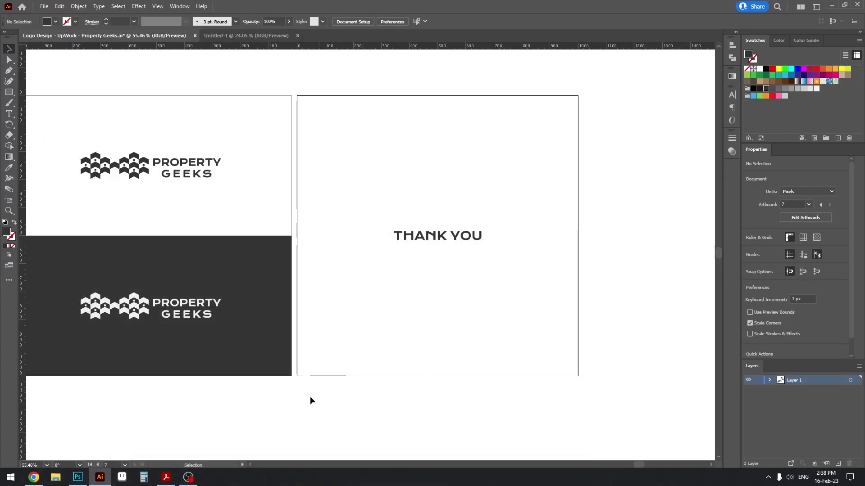
Step: Examine the round-glasses logo up close on its light and dark backgrounds in the artboard row
drag(256, 353, 554, 349)
scroll(448, 341, down, 4)
scroll(289, 334, left, 3)
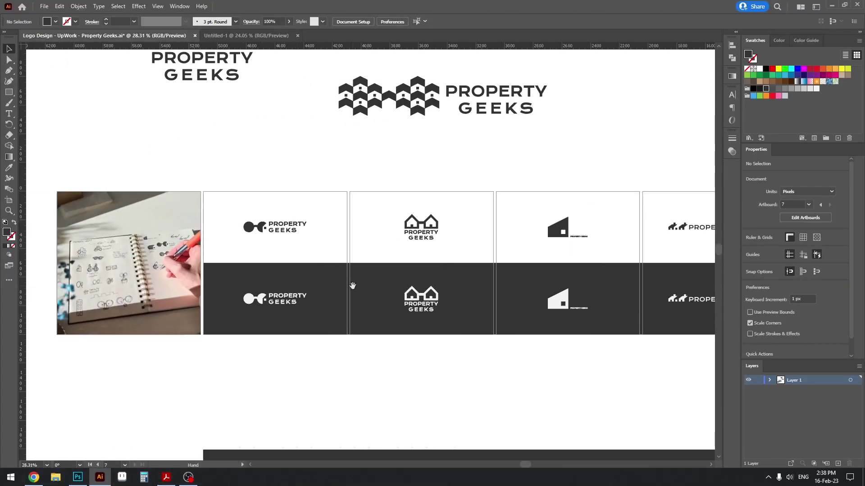
scroll(351, 285, up, 3)
drag(400, 287, 342, 288)
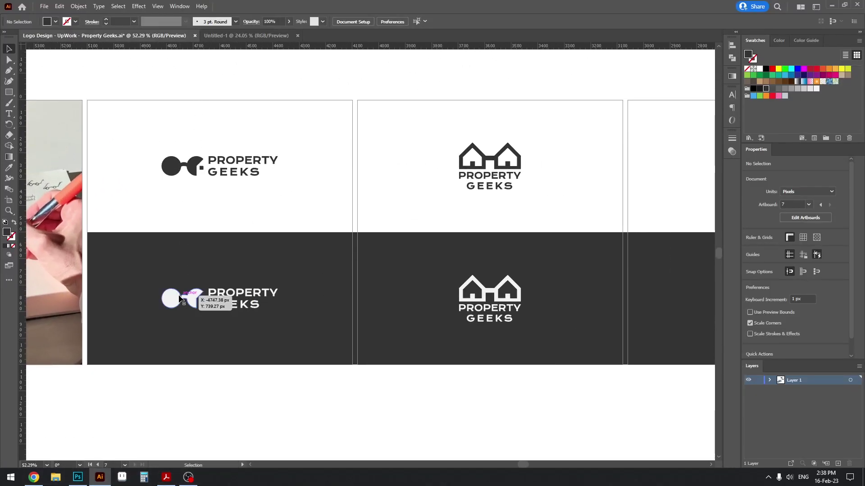
drag(195, 295, 324, 319)
drag(311, 186, 445, 186)
scroll(445, 185, down, 4)
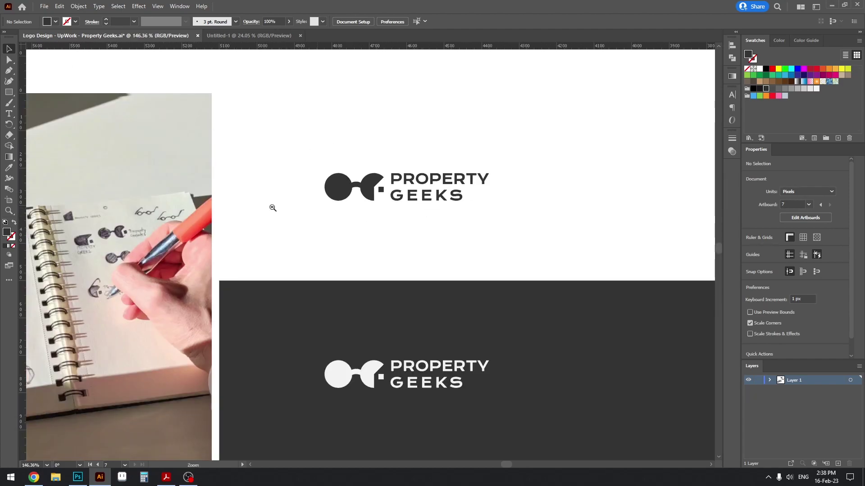
scroll(364, 225, up, 2)
scroll(363, 225, down, 1)
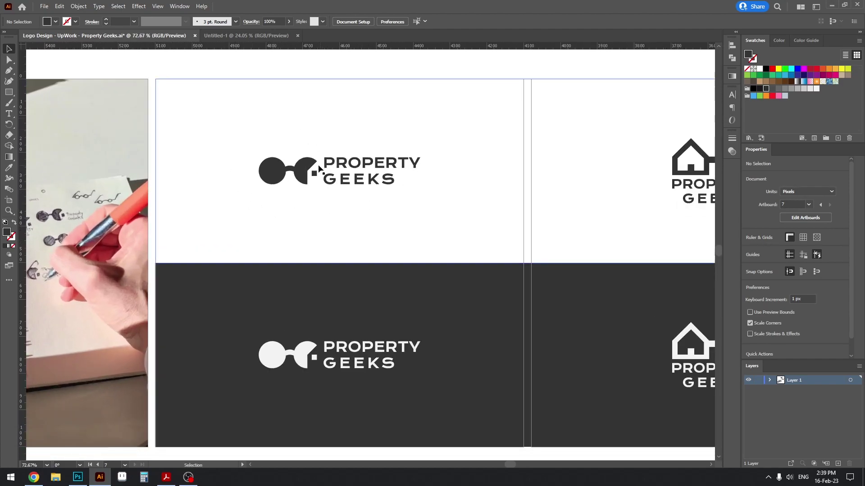
scroll(287, 352, down, 3)
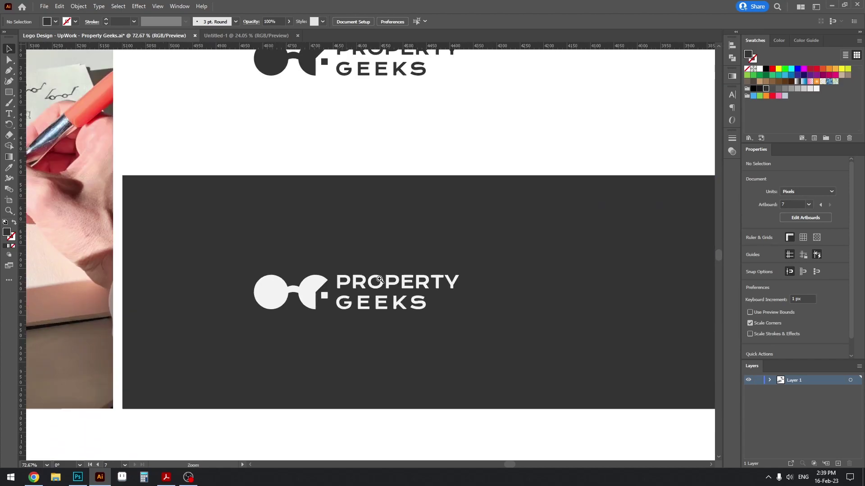
Step: Check the fill colour of the dark round-glasses logo on the white background without changing it
scroll(302, 294, up, 3)
scroll(362, 298, down, 3)
scroll(328, 280, up, 2)
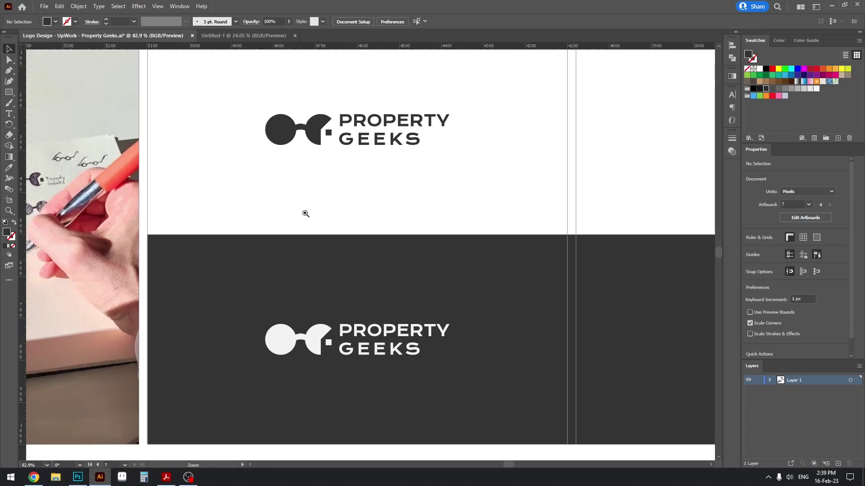
click(305, 173)
scroll(343, 252, down, 2)
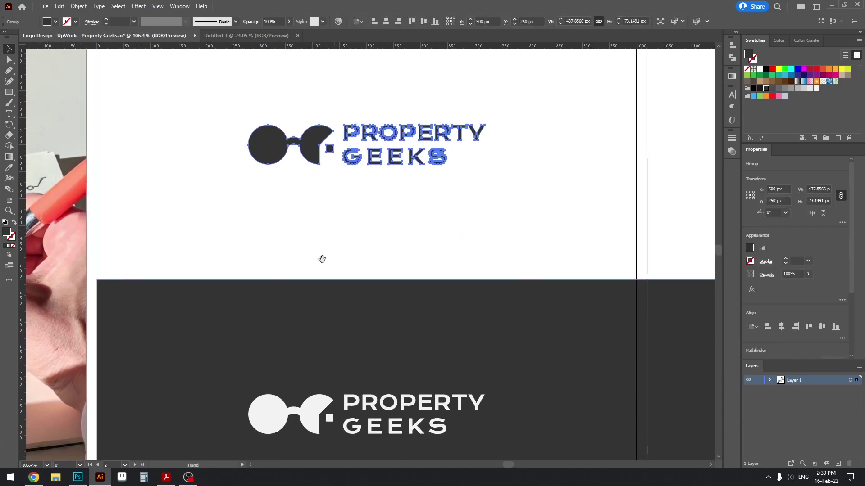
double_click(6, 234)
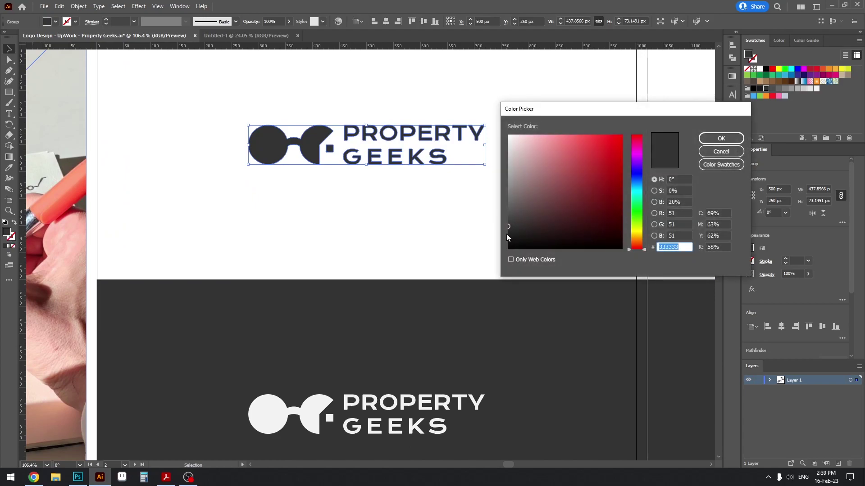
click(725, 153)
Step: Check the fill colour of the light round-glasses logo on the dark background without changing it
drag(478, 266, 487, 188)
scroll(300, 347, up, 3)
drag(370, 309, 385, 267)
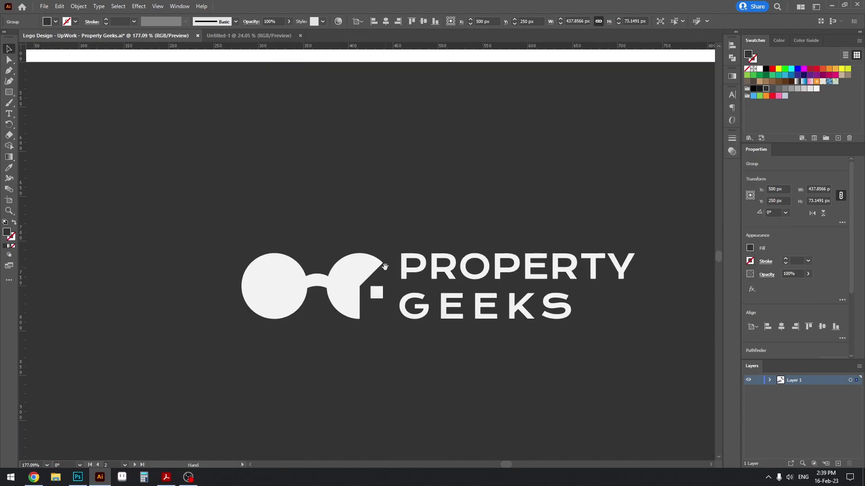
click(271, 280)
double_click(5, 235)
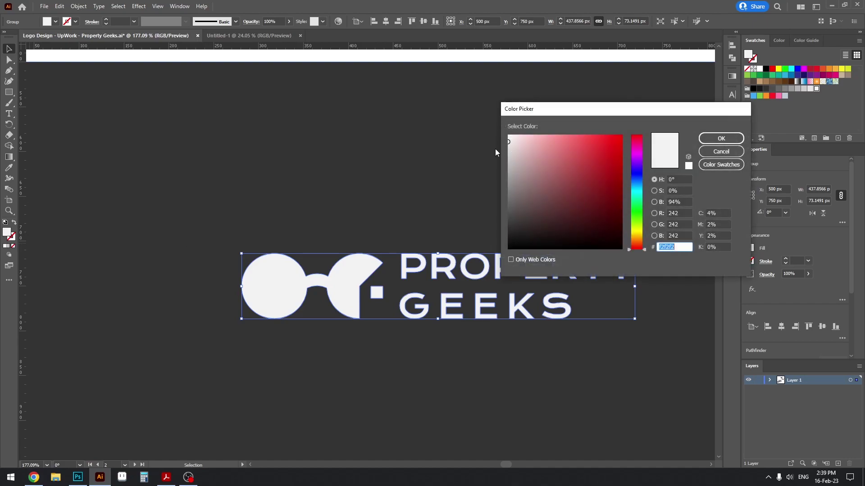
click(721, 152)
Step: Try a pure white fill on the light round-glasses logo over the dark background, and undo it
scroll(367, 227, down, 5)
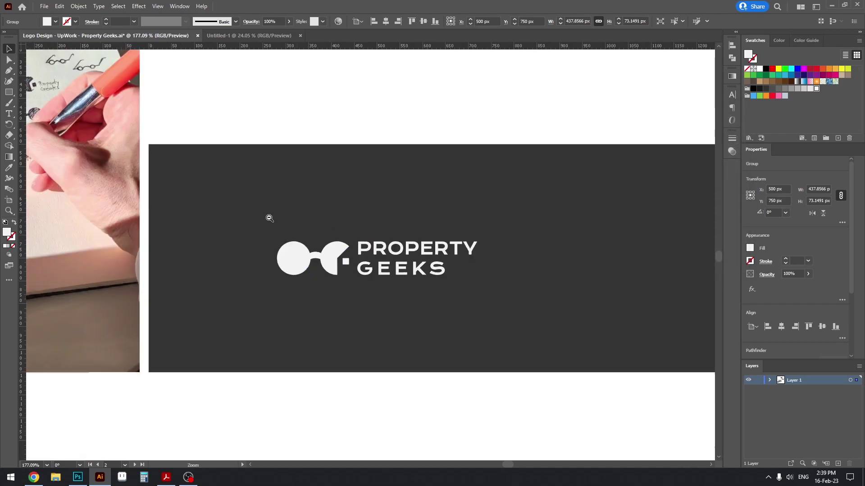
scroll(270, 218, up, 3)
drag(338, 405, 324, 420)
shift+click(296, 98)
click(296, 282)
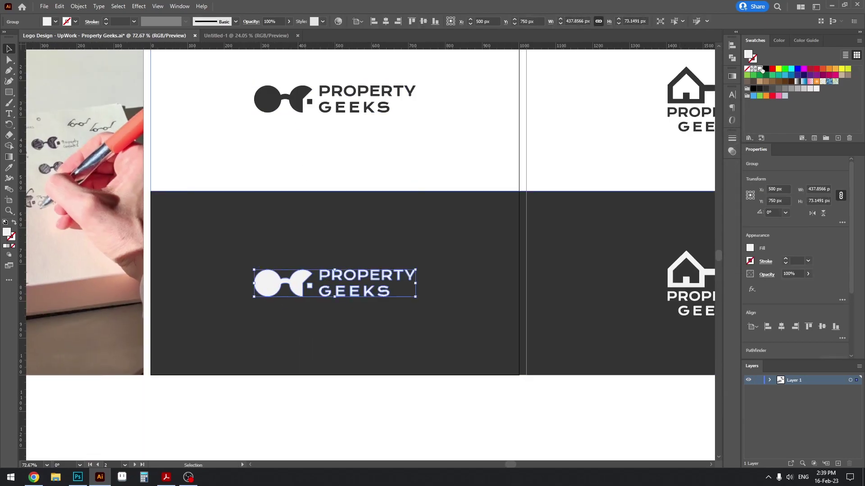
click(759, 69)
click(310, 402)
drag(295, 288, 342, 279)
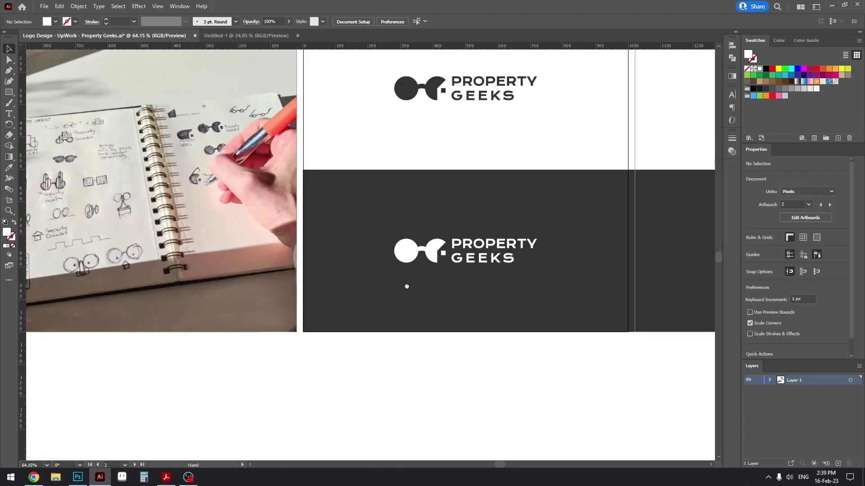
drag(407, 286, 351, 287)
key(ctrl+z)
click(417, 367)
drag(432, 299, 385, 315)
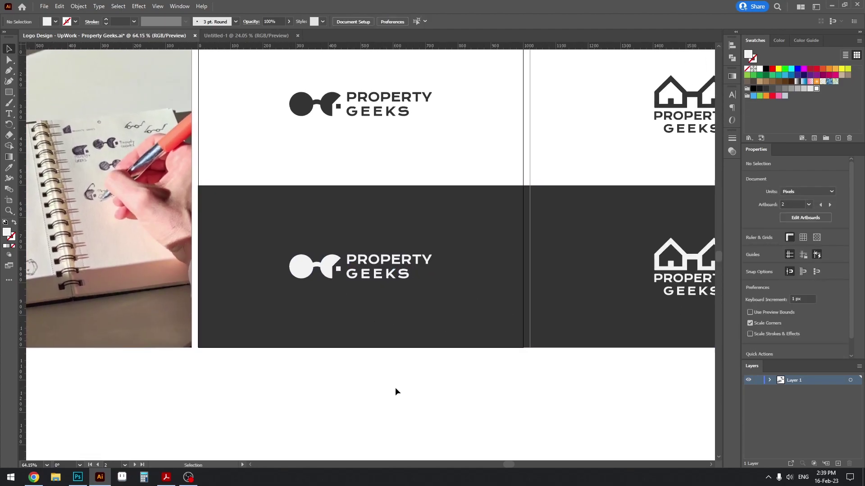
Step: Compare the light and dark versions of the logo concepts across the artboard row, up to the THANK YOU artboard
drag(451, 341, 360, 349)
drag(360, 347, 315, 344)
drag(619, 240, 497, 249)
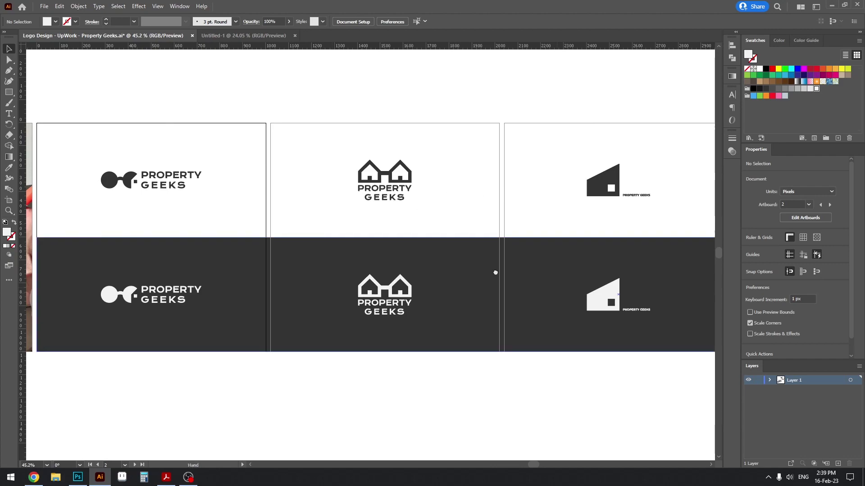
scroll(496, 270, right, 5)
scroll(517, 243, right, 4)
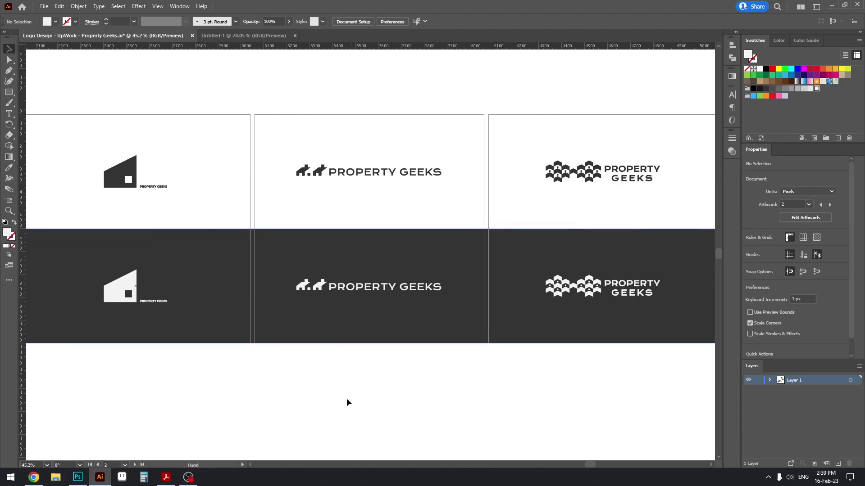
scroll(355, 367, right, 1)
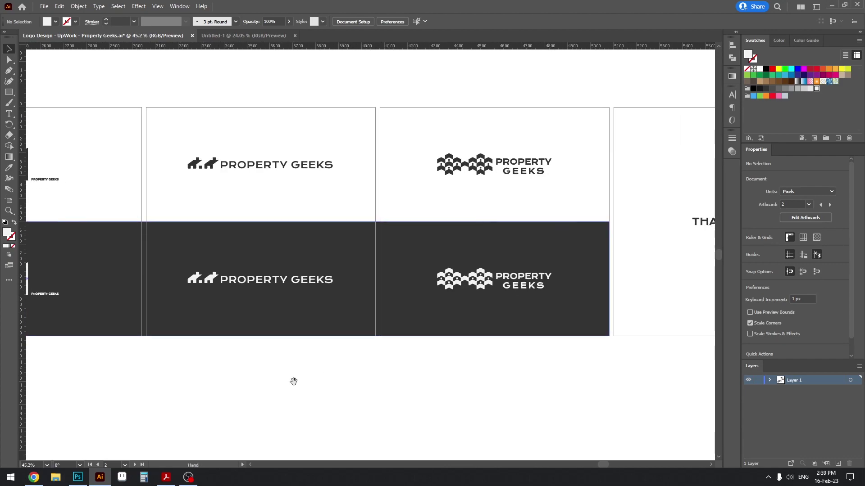
scroll(296, 359, left, 8)
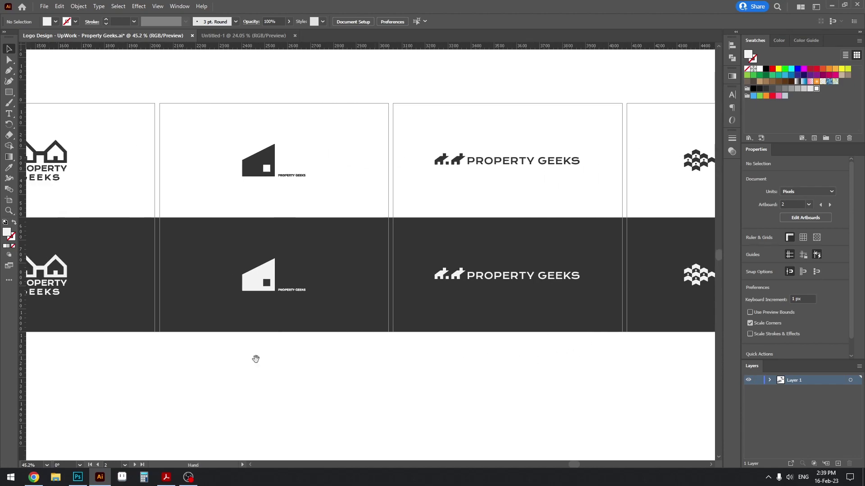
Step: Select the dark background rectangle and inspect how far it extends across the logo artboards
scroll(252, 353, down, 2)
click(221, 302)
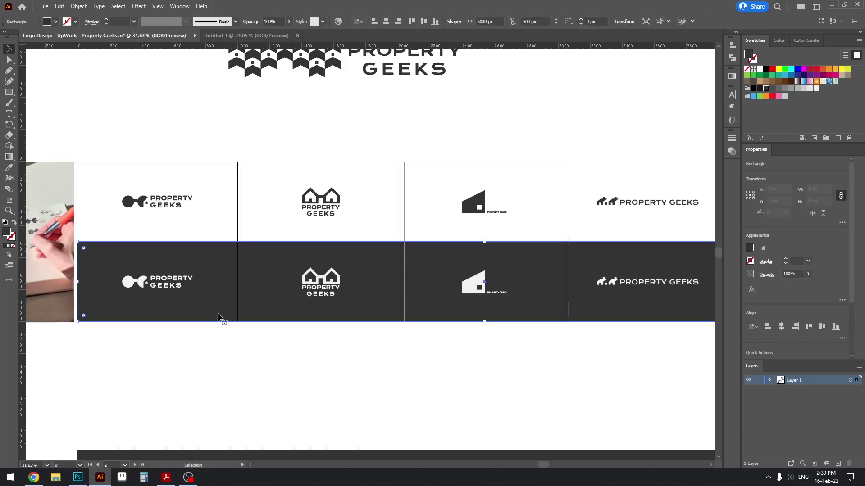
scroll(257, 332, right, 6)
scroll(327, 355, right, 1)
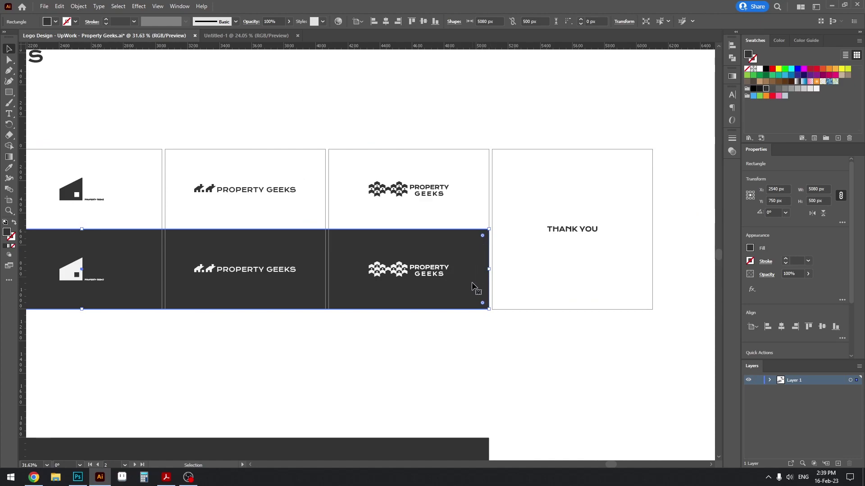
scroll(376, 293, left, 8)
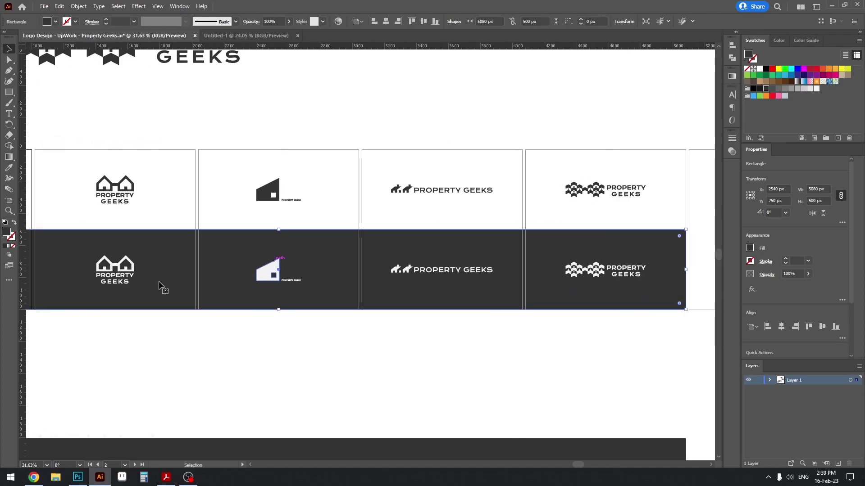
Step: Select the white background rectangle, inspect its extent and starting corner, and undo the trial change to it
click(310, 190)
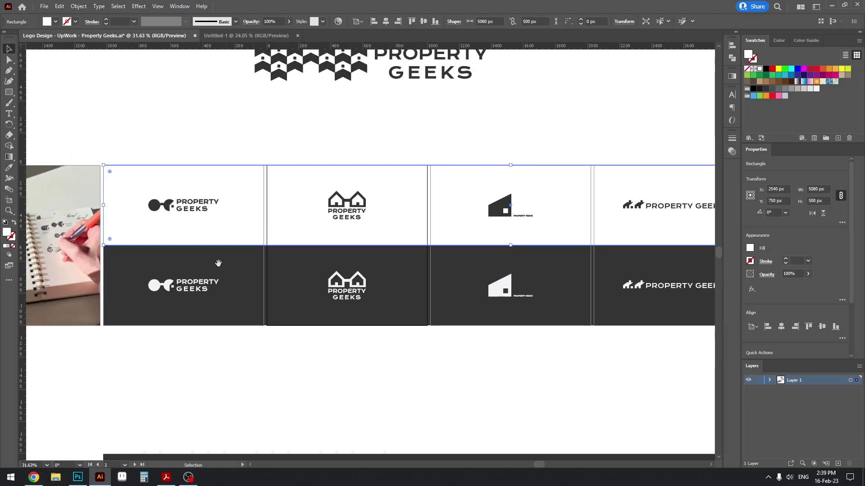
drag(218, 264, 385, 312)
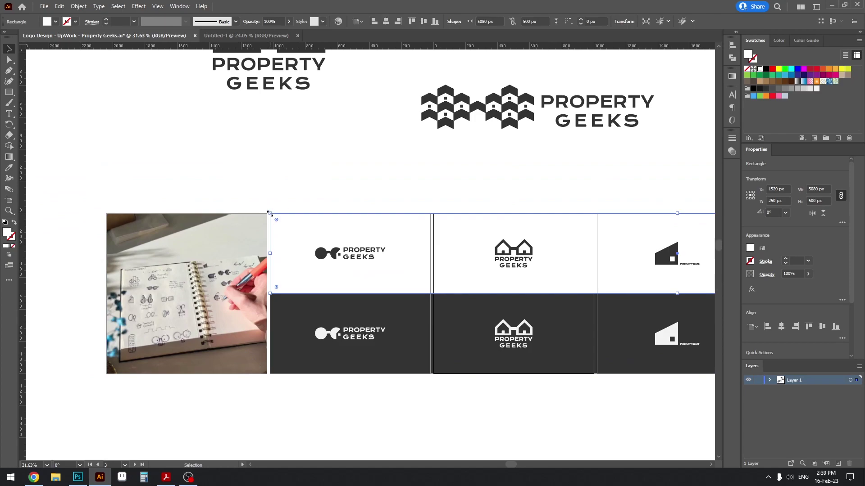
drag(269, 214, 271, 183)
key(ctrl+z)
drag(365, 291, 297, 278)
drag(212, 221, 373, 224)
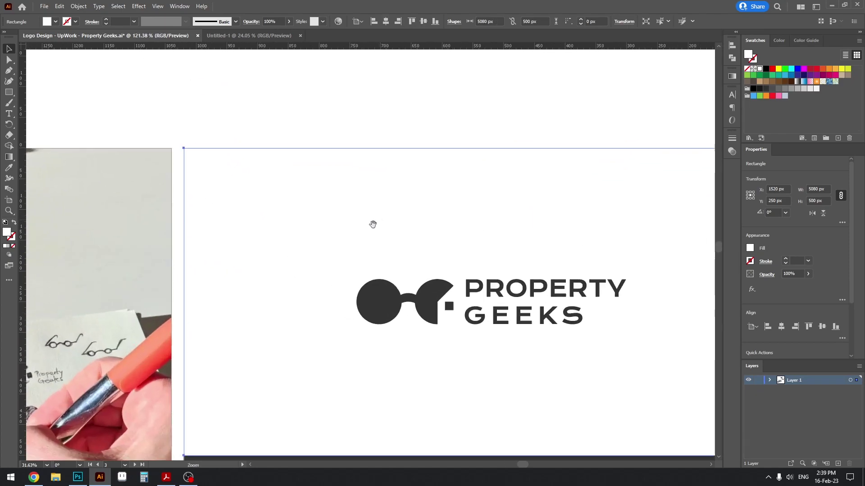
click(214, 97)
drag(282, 269, 270, 192)
drag(386, 223, 324, 262)
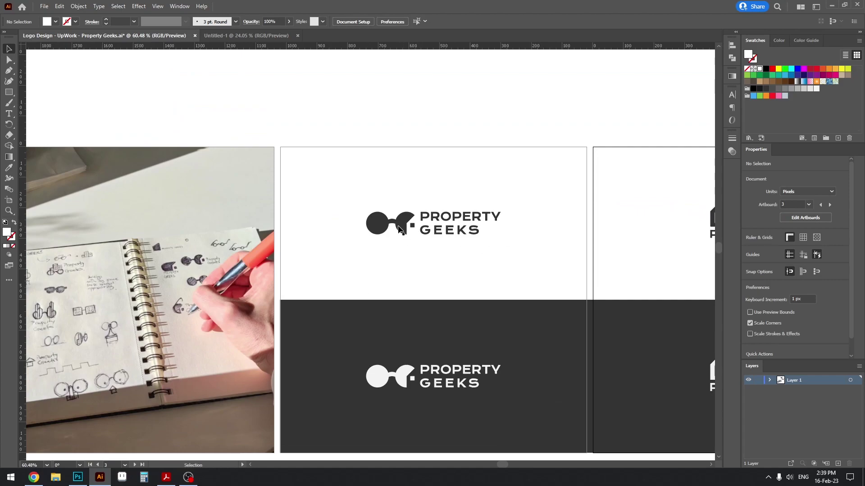
Step: Examine the dark round-glasses logo and the upper-left corner of the white background behind it
click(398, 226)
click(353, 120)
drag(314, 215, 276, 189)
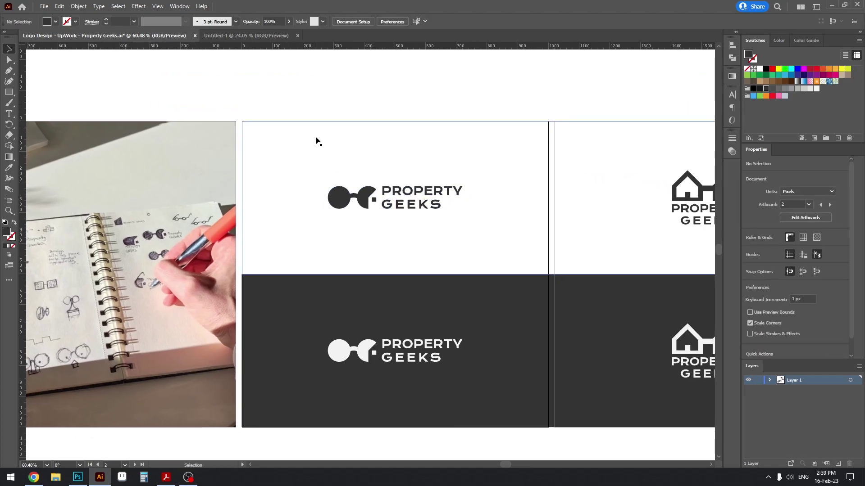
click(300, 153)
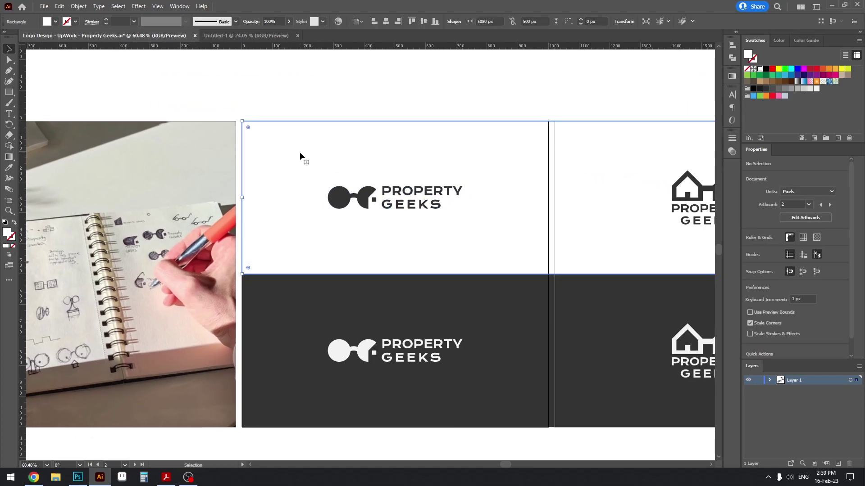
click(251, 120)
click(244, 122)
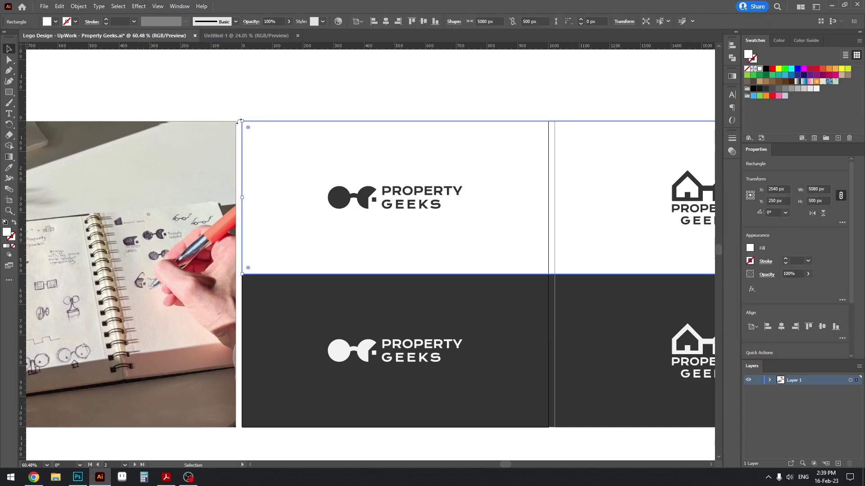
click(263, 105)
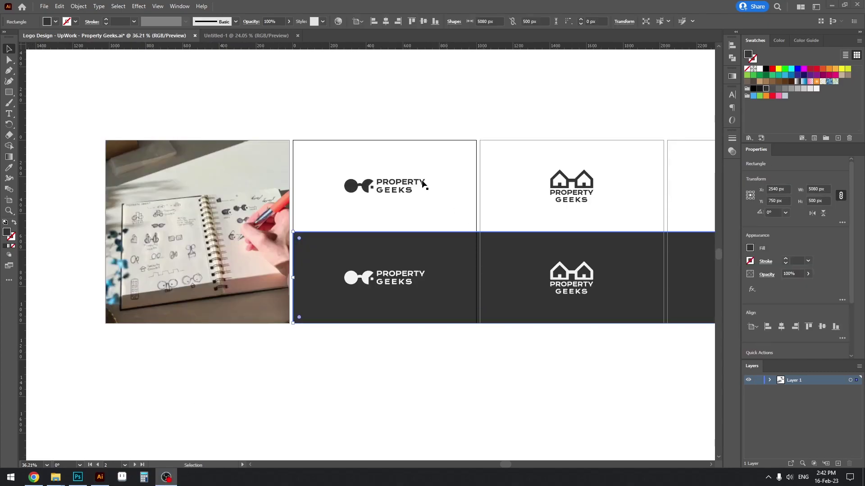
Step: Draw a dark square about 55 px wide in the upper-left corner of the round-glasses logo artboard
click(381, 216)
drag(351, 226, 309, 247)
drag(271, 178, 283, 220)
drag(259, 198, 316, 201)
drag(290, 202, 303, 200)
key(m)
drag(274, 176, 330, 231)
scroll(309, 177, up, 4)
drag(373, 286, 331, 180)
scroll(388, 243, down, 4)
drag(326, 297, 294, 242)
drag(353, 304, 337, 432)
drag(301, 275, 348, 272)
drag(340, 269, 379, 276)
key(ctrl+shift+a)
Step: Add the number 1 on the dark corner square, enlarge it to fit and fill it with white
scroll(332, 237, up, 5)
key(t)
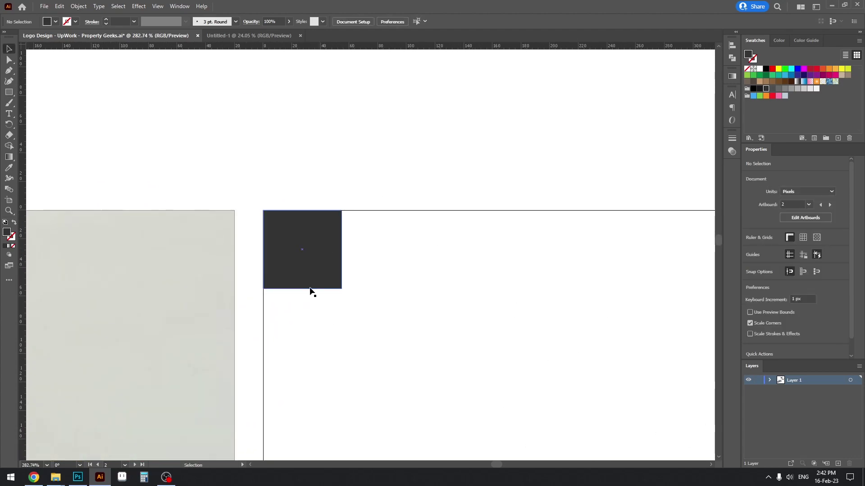
click(287, 250)
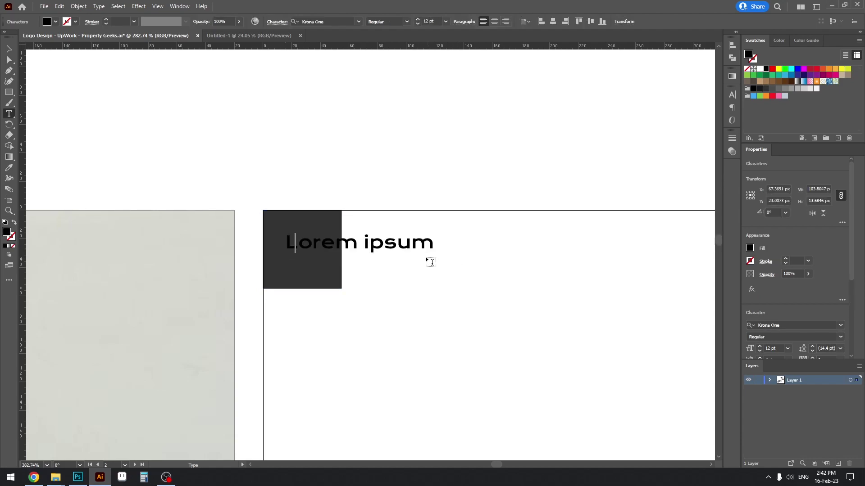
text(1)
key(Escape)
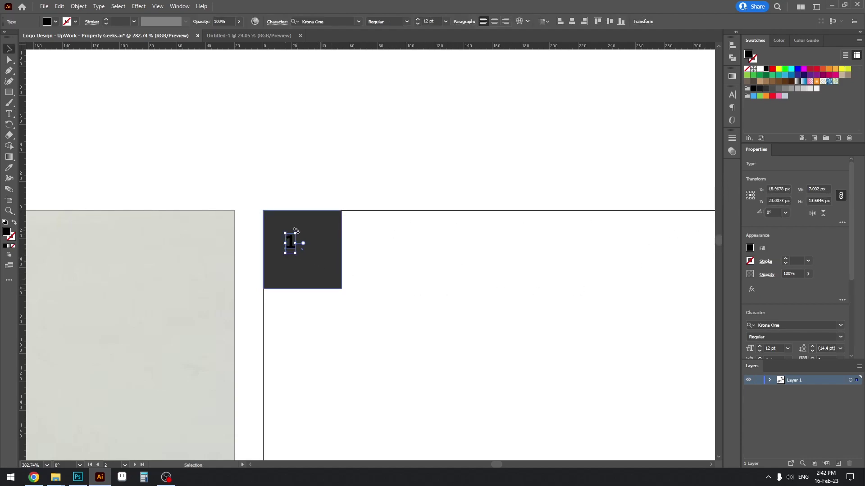
drag(295, 230, 305, 253)
click(759, 70)
click(374, 151)
Step: Try to reposition the numbered corner square, and undo the change
scroll(425, 207, down, 3)
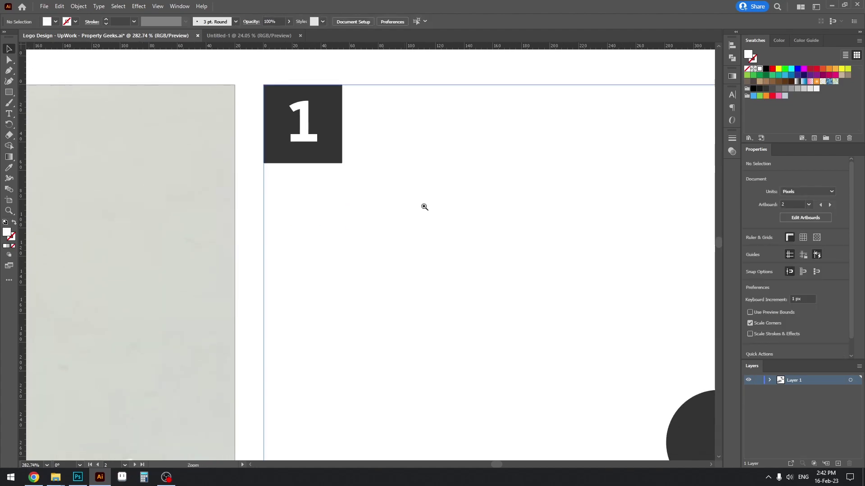
drag(425, 206, 404, 254)
drag(335, 221, 445, 235)
click(369, 242)
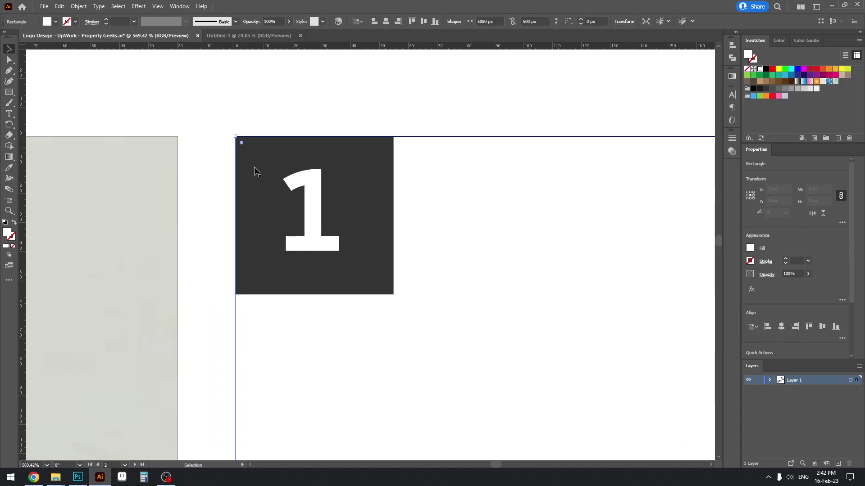
drag(343, 162, 374, 215)
key(ctrl+z)
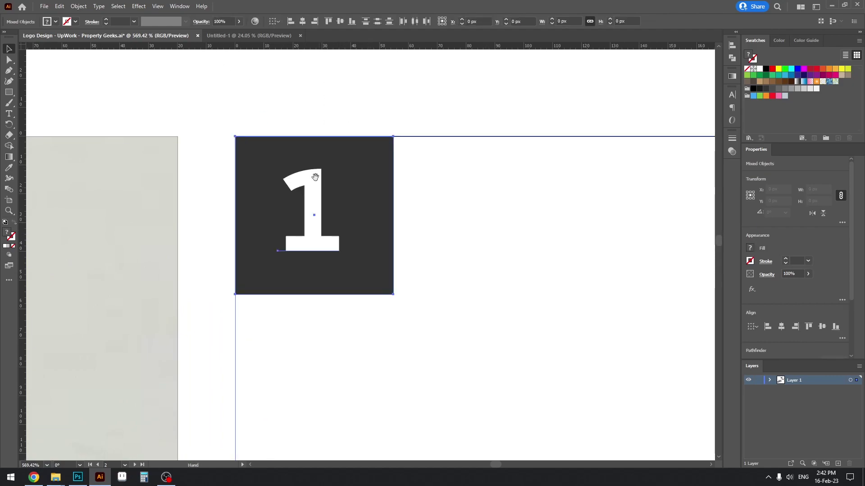
Step: Inspect how the dark square meets the artboard corner and check the Smart Guides and snapping options
click(343, 106)
drag(314, 178, 297, 198)
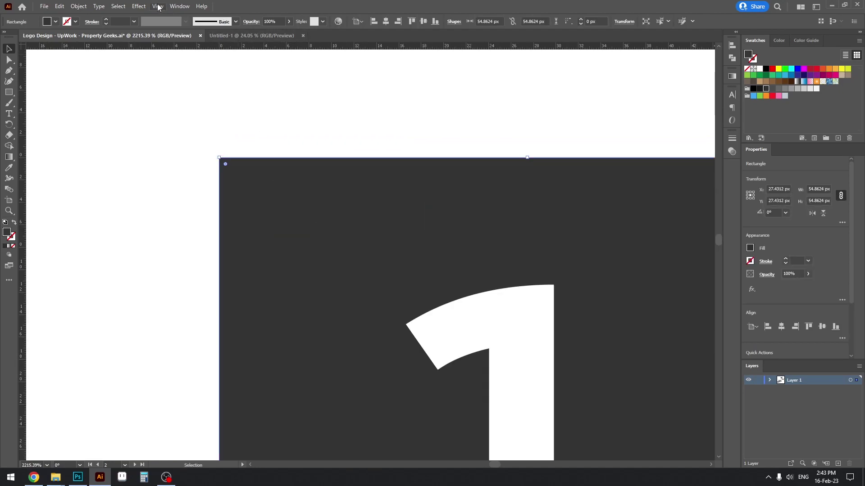
click(158, 6)
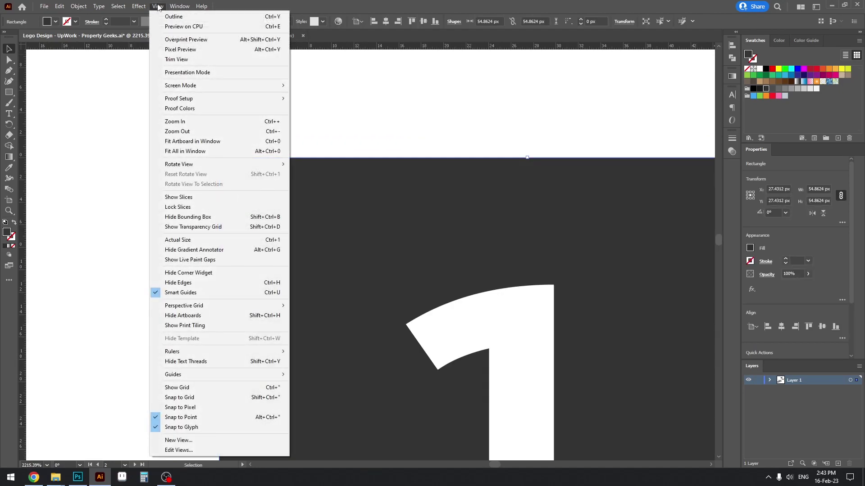
click(112, 309)
Step: Select the square together with its number 1 and duplicate them into the upper-left corner of the double-house logo artboard
drag(431, 134, 259, 156)
drag(466, 194, 200, 223)
click(188, 189)
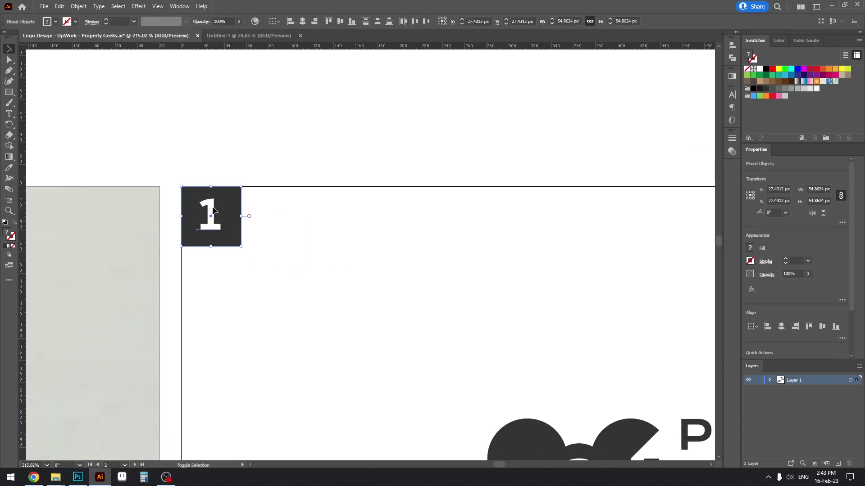
scroll(269, 215, down, 4)
scroll(269, 216, down, 1)
scroll(162, 208, right, 1)
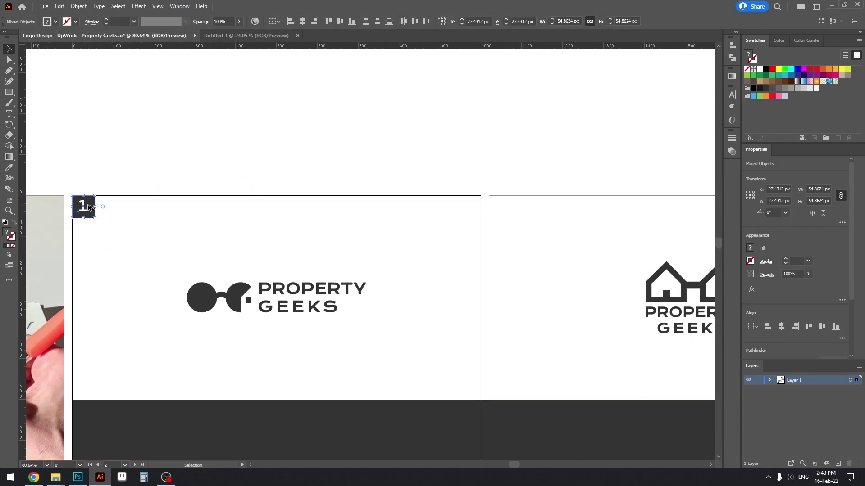
alt+drag(89, 208, 506, 209)
drag(517, 213, 125, 196)
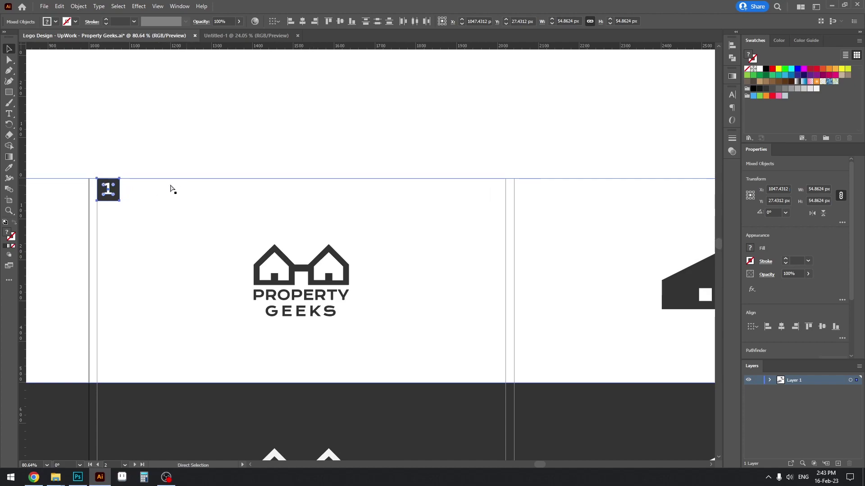
Step: Repeat the numbered square's duplication onto the slanted-house, two-small-houses wordmark and clustered-houses logo artboards
key(ctrl+d)
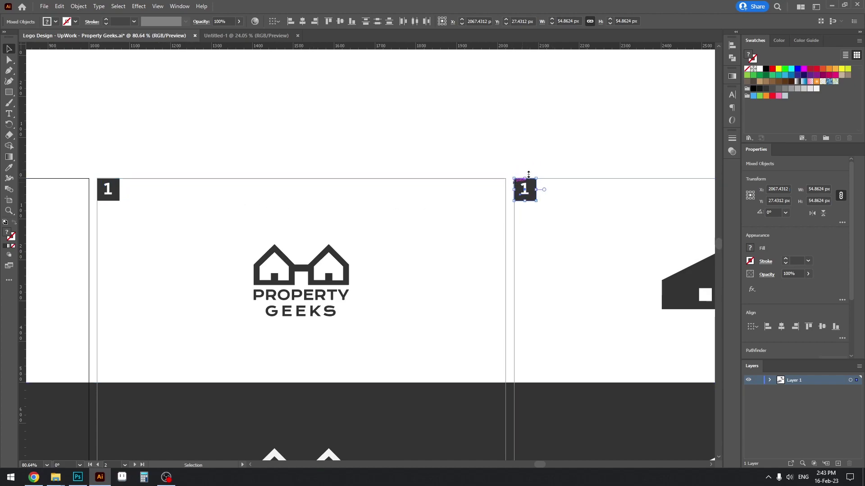
drag(629, 145, 70, 140)
key(ctrl+d)
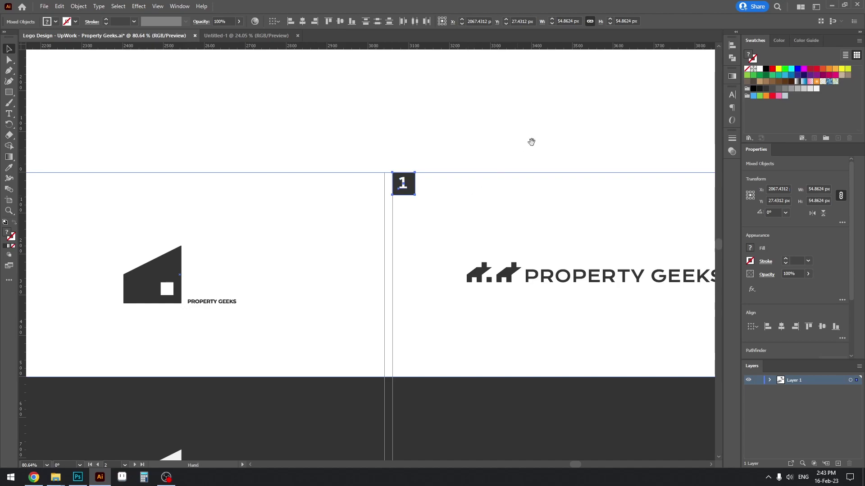
drag(531, 141, 110, 145)
key(ctrl+d)
drag(442, 170, 529, 148)
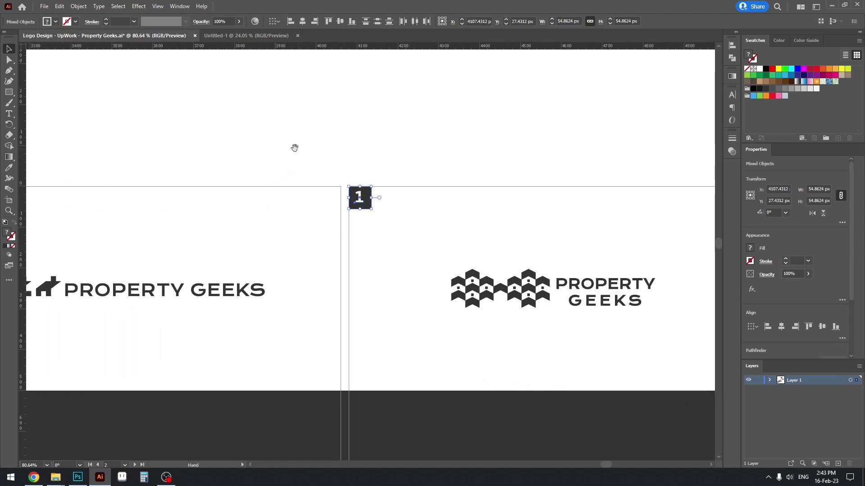
Step: Change the corner number on the double-house logo artboard to 2 and nudge it to the centre of its dark square
drag(294, 148, 559, 152)
drag(181, 170, 538, 180)
drag(272, 175, 482, 180)
drag(232, 216, 514, 213)
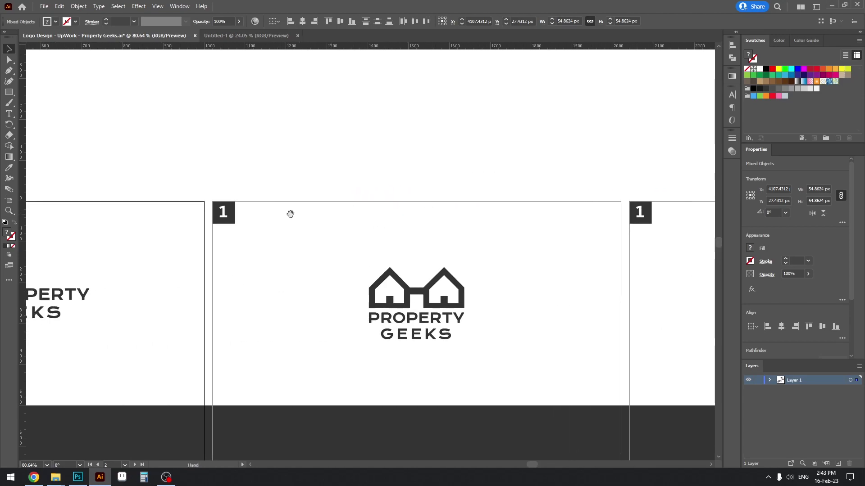
drag(179, 213, 456, 209)
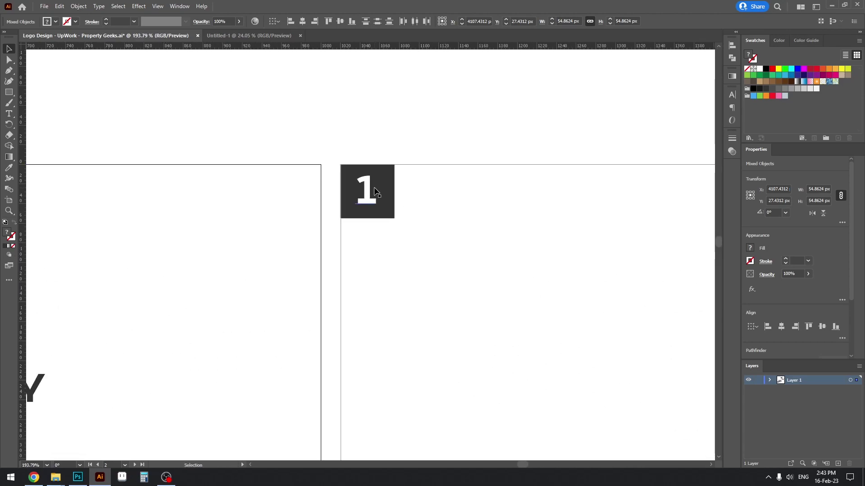
click(375, 190)
key(Return)
text(2)
key(Escape)
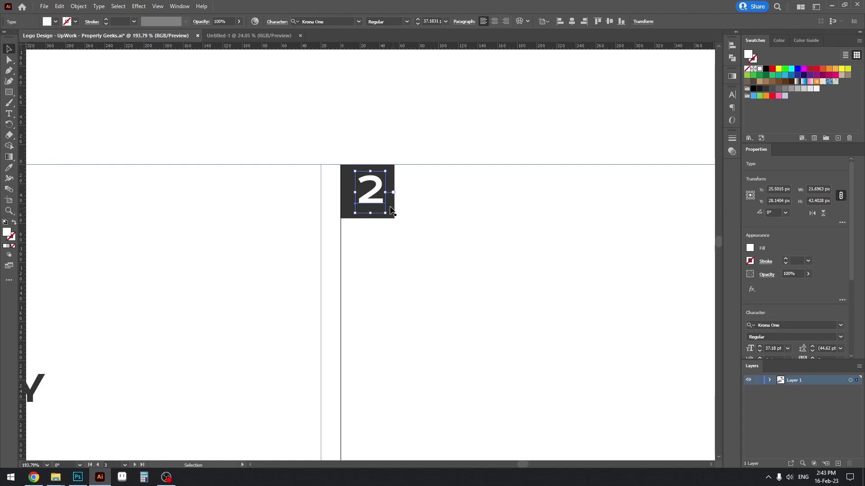
drag(377, 194, 373, 192)
click(435, 130)
Step: Change the corner number on the slanted-house logo artboard to 3
drag(621, 115, 237, 119)
drag(545, 131, 210, 131)
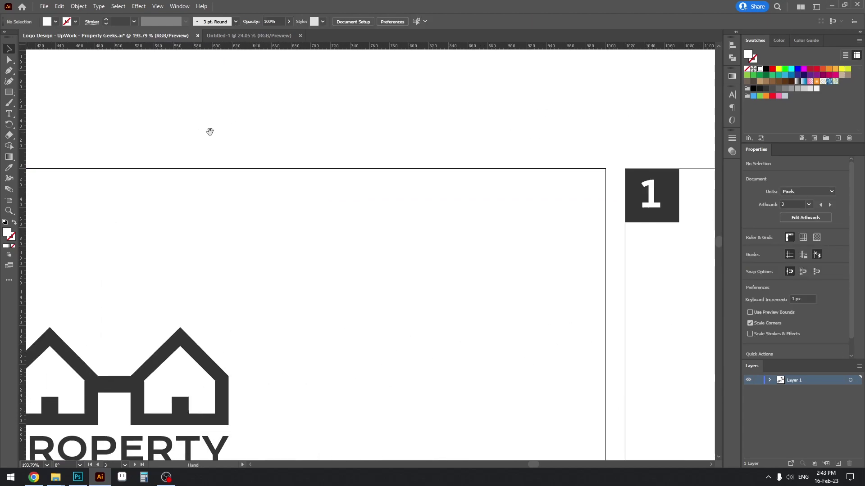
drag(648, 168, 348, 191)
click(355, 189)
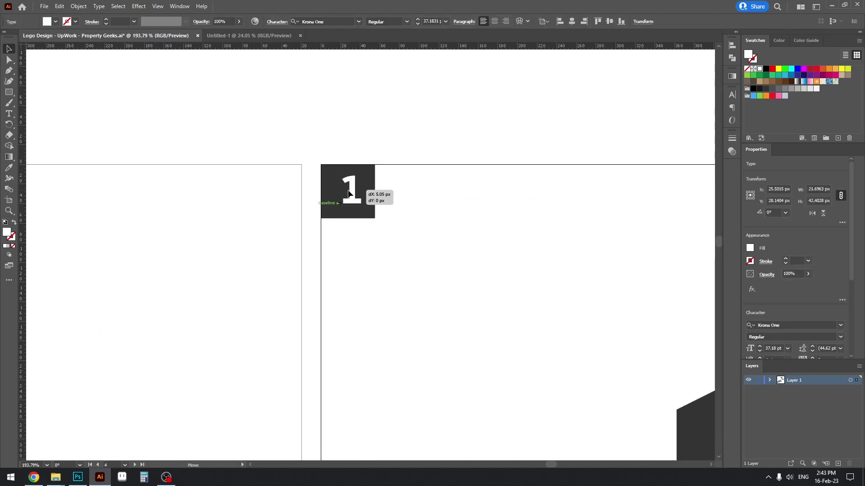
key(Return)
text(3)
key(Escape)
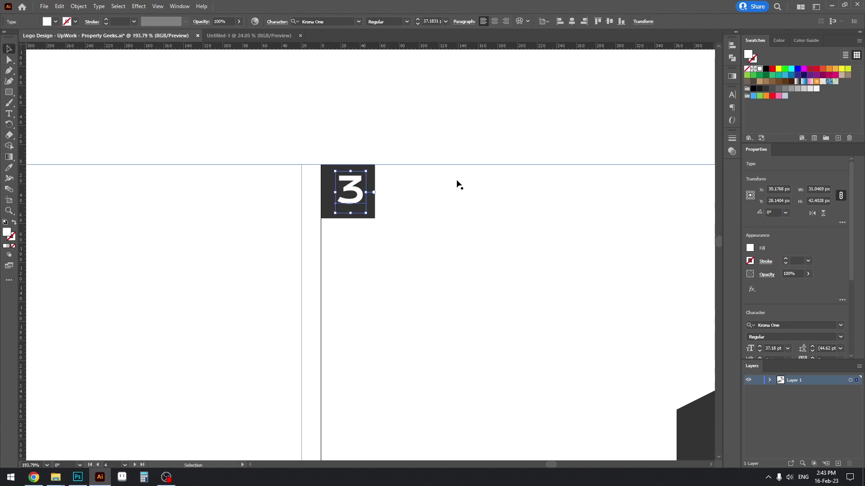
click(457, 181)
Step: Change the corner number on the two-small-houses wordmark artboard to 4 and centre it in its dark square
drag(590, 141, 223, 146)
drag(452, 152, 252, 155)
drag(517, 142, 388, 170)
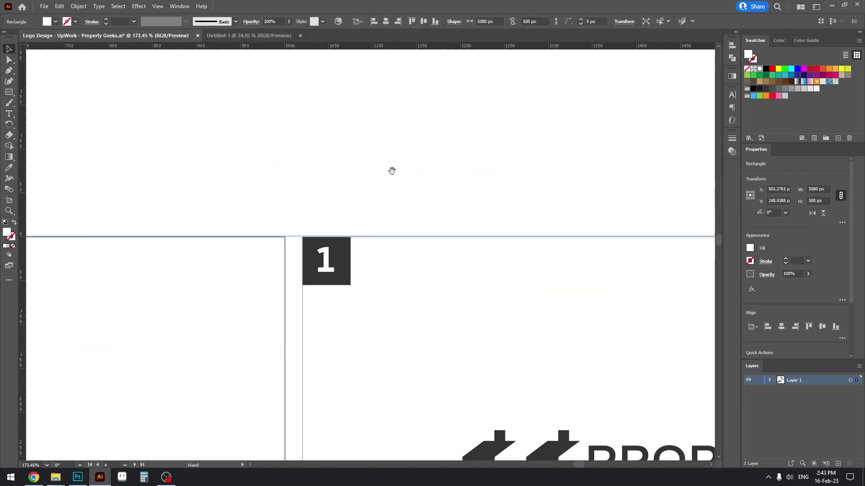
click(336, 255)
key(Return)
text(4)
key(Escape)
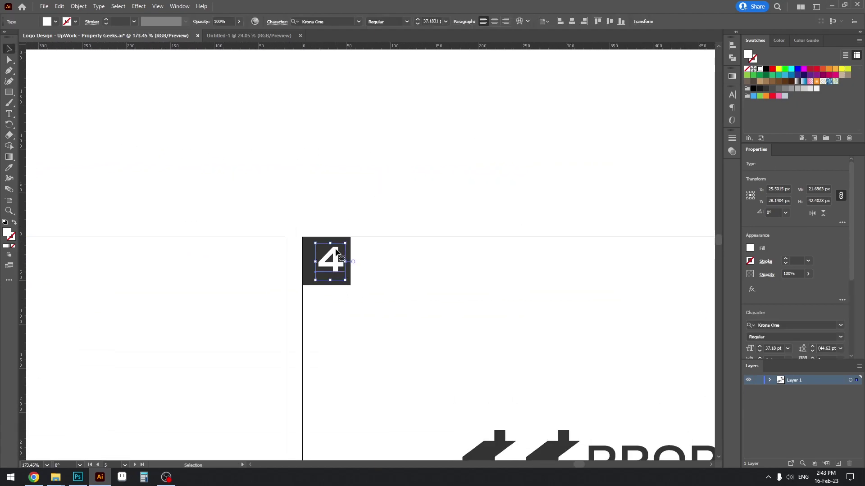
drag(335, 261, 329, 262)
click(342, 166)
Step: Change the corner number on the clustered-houses logo artboard to 5
drag(342, 166, 255, 182)
drag(255, 181, 324, 178)
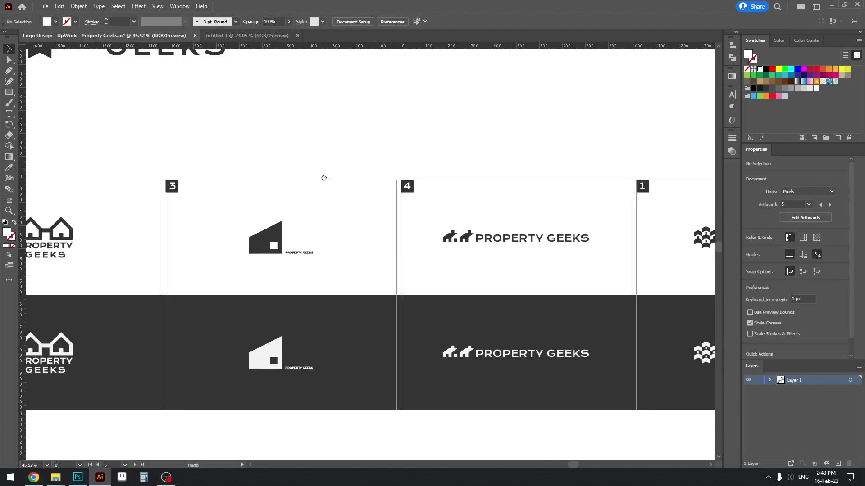
scroll(408, 192, right, 5)
scroll(408, 192, up, 3)
click(388, 173)
key(Return)
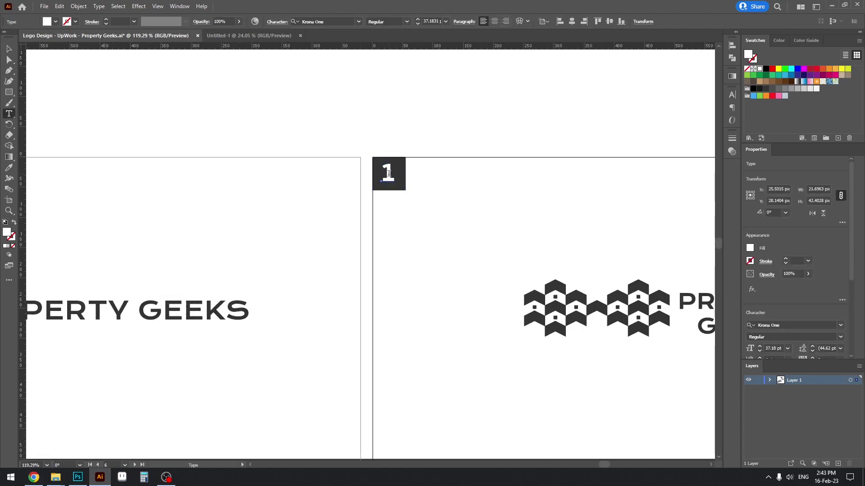
text(5)
key(Escape)
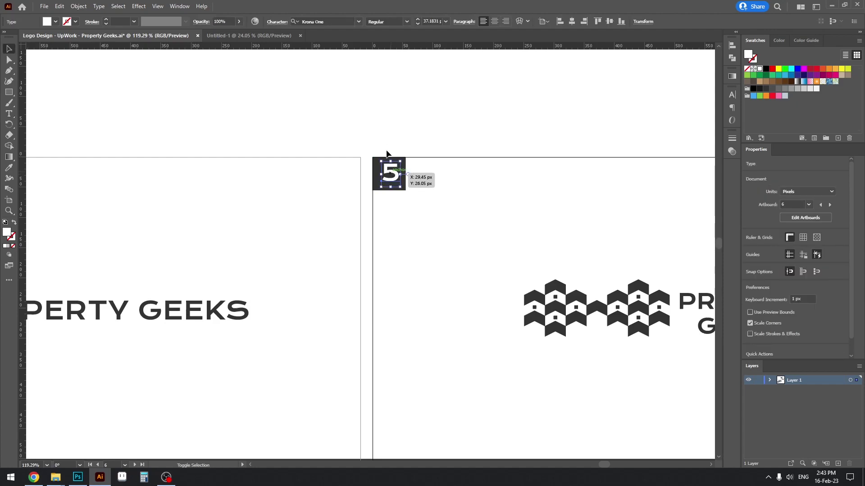
click(417, 143)
Step: Examine the numbering and placement of the corner squares across all five logo artboards
drag(417, 143, 244, 166)
drag(243, 167, 394, 183)
drag(324, 164, 368, 165)
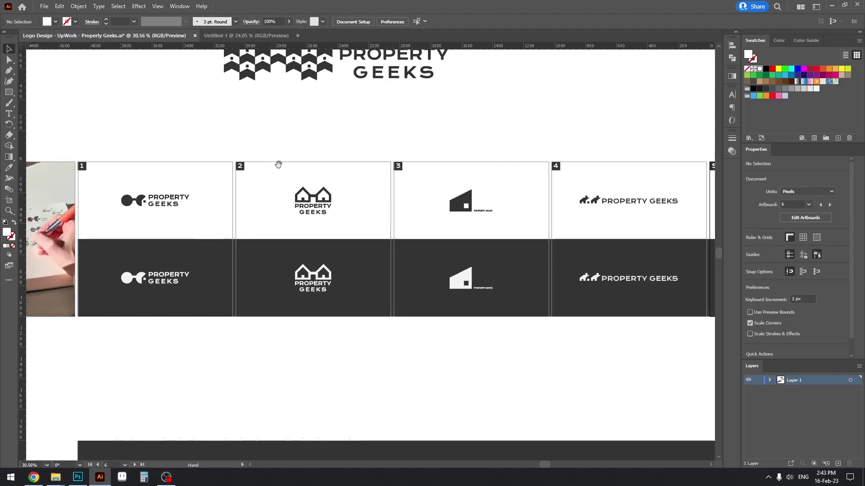
drag(278, 164, 352, 168)
scroll(273, 181, up, 1)
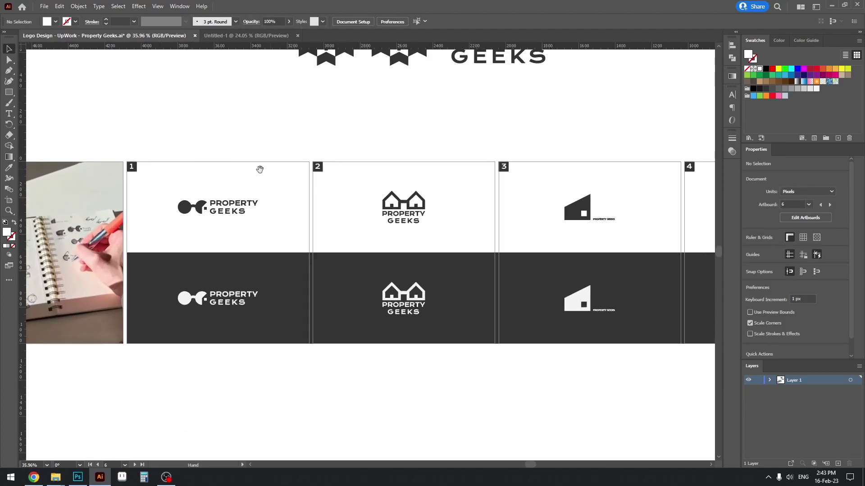
drag(229, 150, 335, 148)
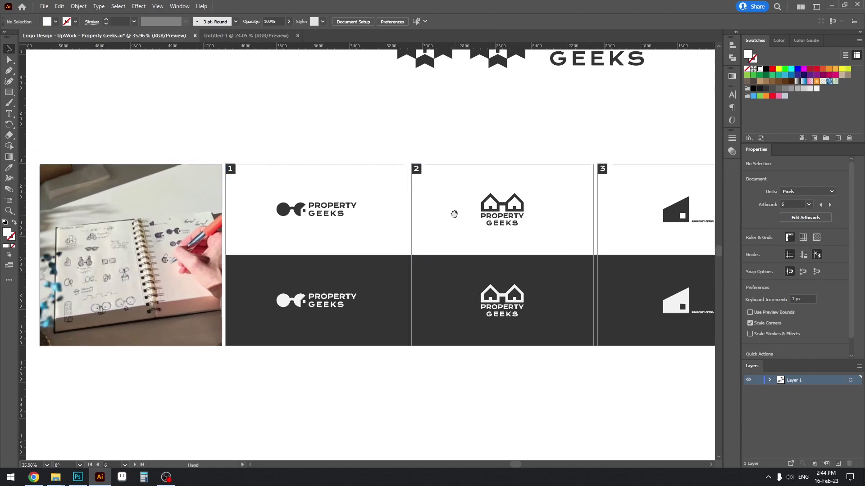
drag(454, 215, 366, 202)
drag(480, 190, 371, 192)
scroll(333, 170, up, 5)
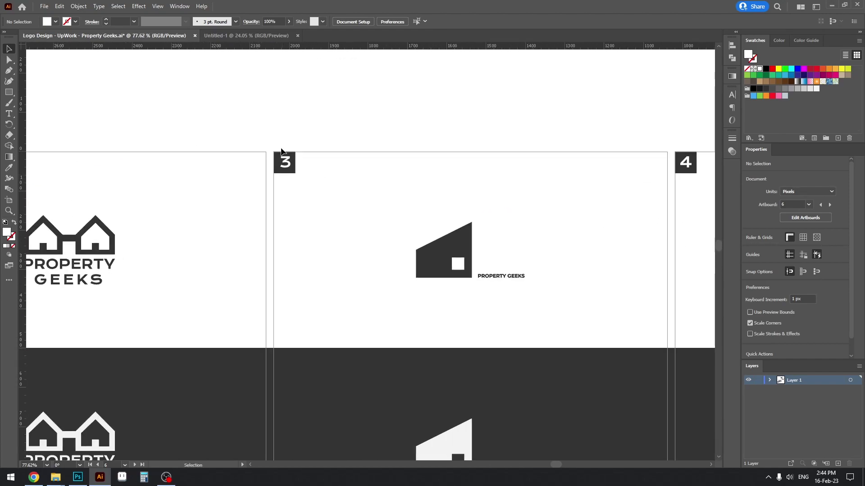
drag(502, 197, 402, 182)
drag(498, 174, 640, 175)
drag(524, 187, 330, 199)
scroll(536, 150, right, 8)
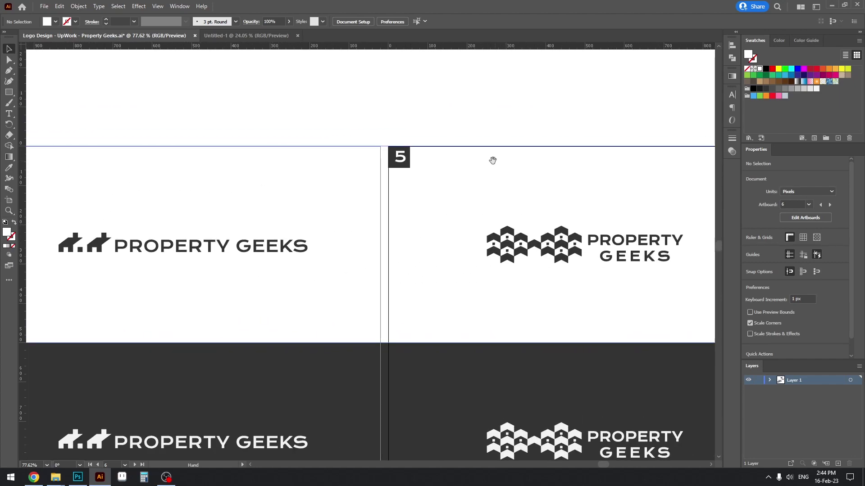
Step: Nudge the number 5 slightly to the left within its dark corner square
scroll(494, 160, up, 6)
drag(311, 154, 305, 156)
click(325, 73)
Step: Set up Export for Screens for all seven artboards with the format PDF and output as a single file
drag(431, 144, 190, 141)
scroll(401, 155, right, 4)
scroll(340, 168, down, 2)
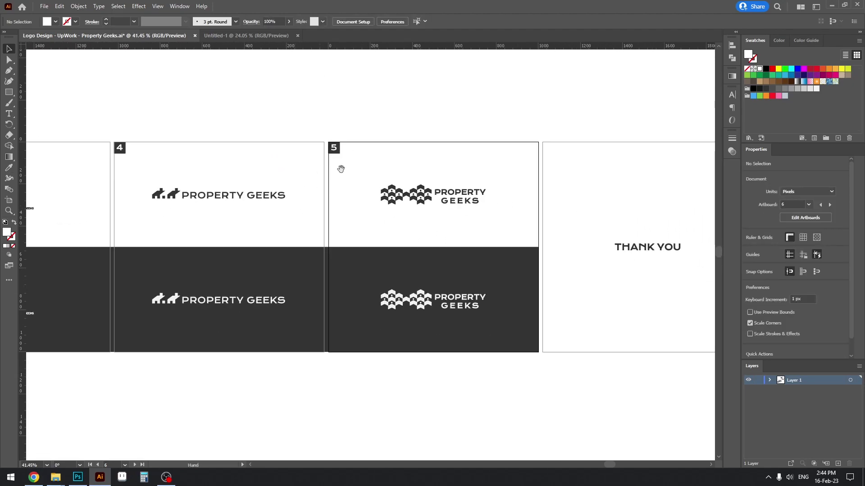
scroll(293, 216, down, 1)
scroll(292, 216, left, 10)
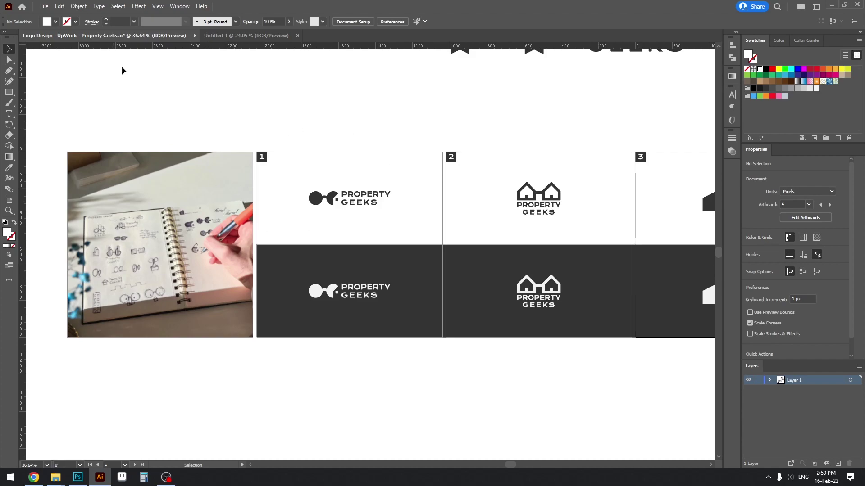
click(44, 7)
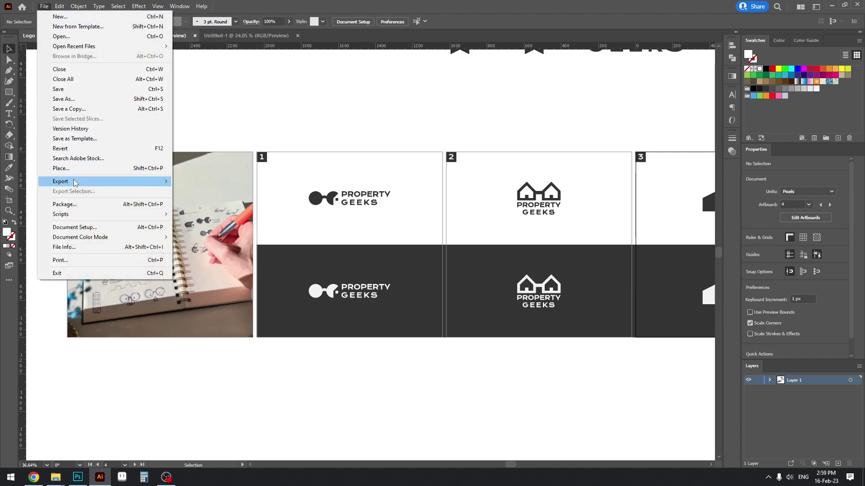
mouse_move(79, 182)
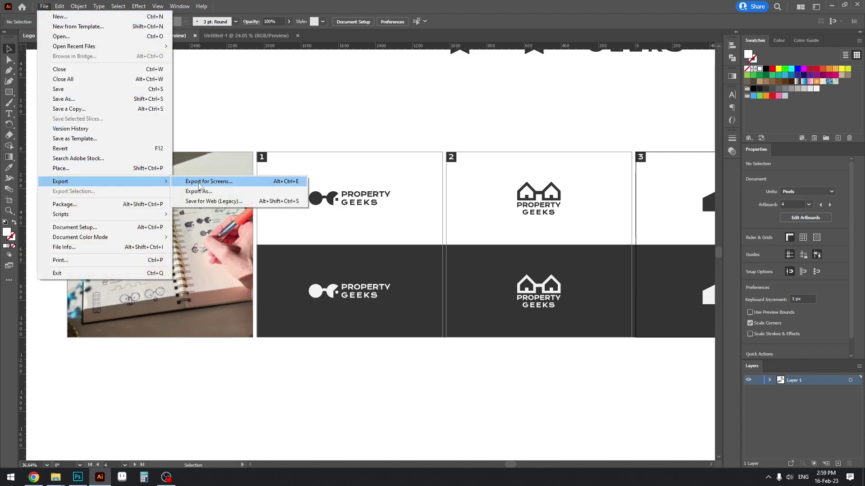
click(260, 185)
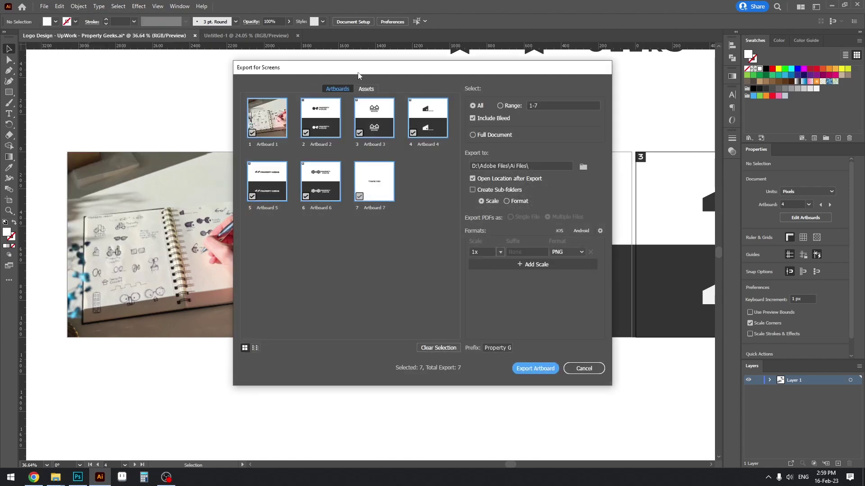
click(563, 253)
click(564, 332)
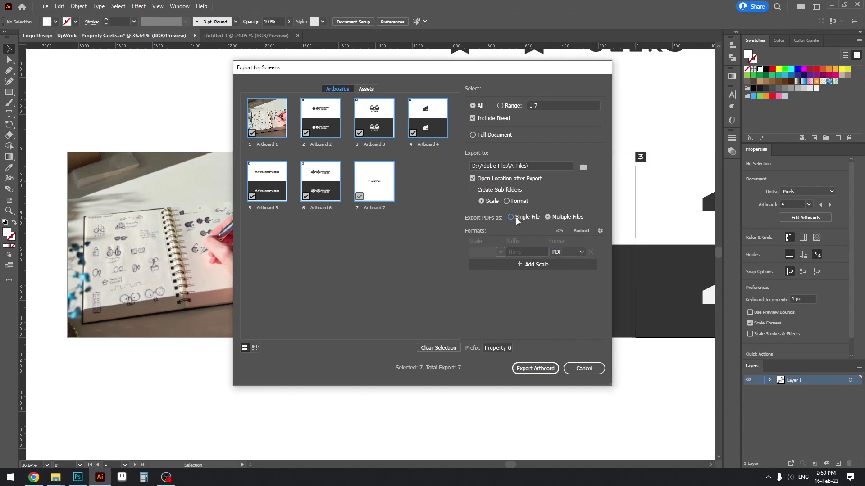
click(523, 217)
Step: Open the file name prefix of the artboard export for editing
click(492, 347)
mouse_move(491, 347)
mouse_down()
mouse_move(548, 347)
mouse_move(445, 351)
mouse_move(507, 357)
mouse_move(485, 349)
mouse_up()
click(492, 348)
click(501, 348)
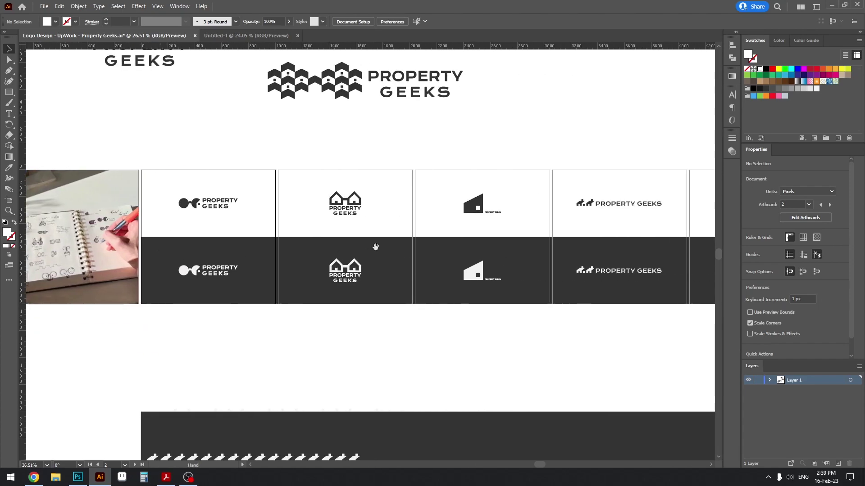
scroll(285, 260, down, 5)
drag(285, 260, 401, 259)
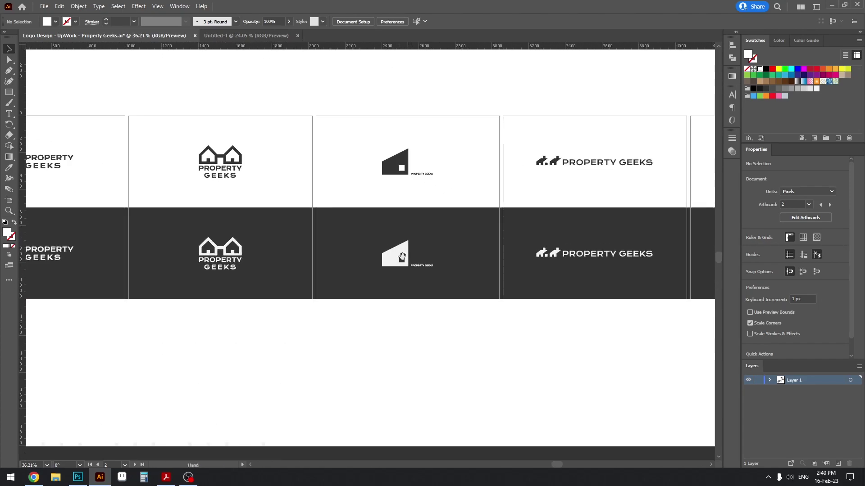
drag(228, 278, 353, 281)
drag(435, 271, 290, 274)
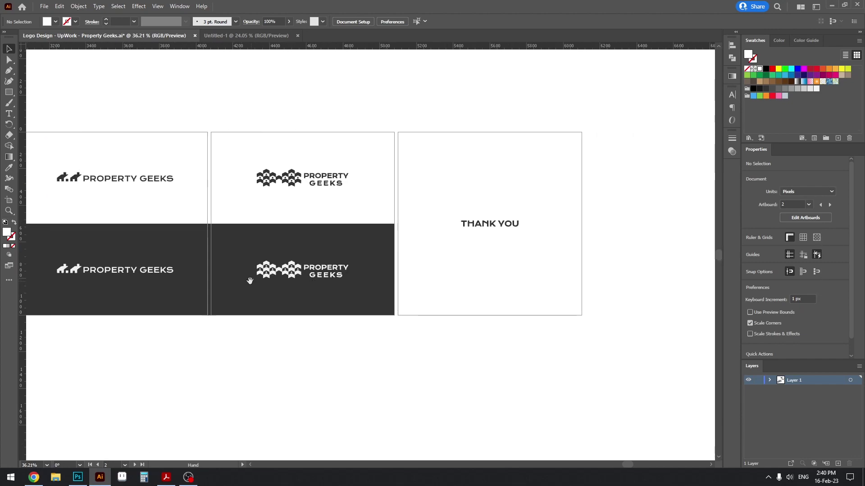
scroll(225, 279, left, 10)
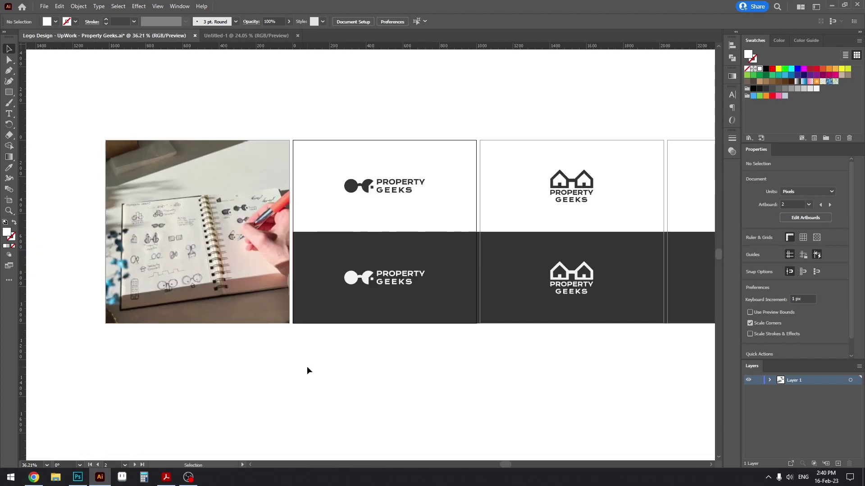